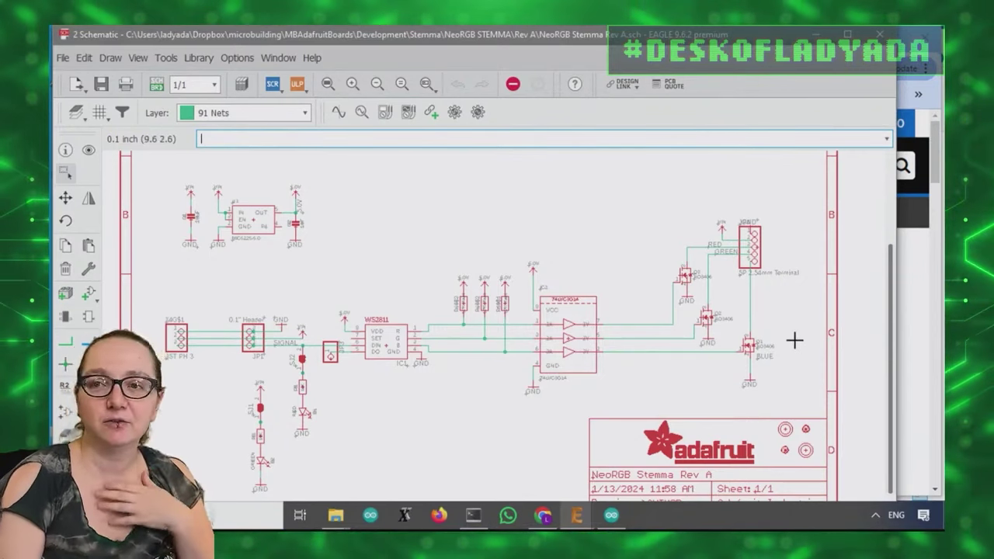
# Step: Switch from the EAGLE schematic to the Adafruit Ultra Bright 3 Watt WS2811 NeoPixel page in Chrome
pyautogui.scroll(5, 423, 245)
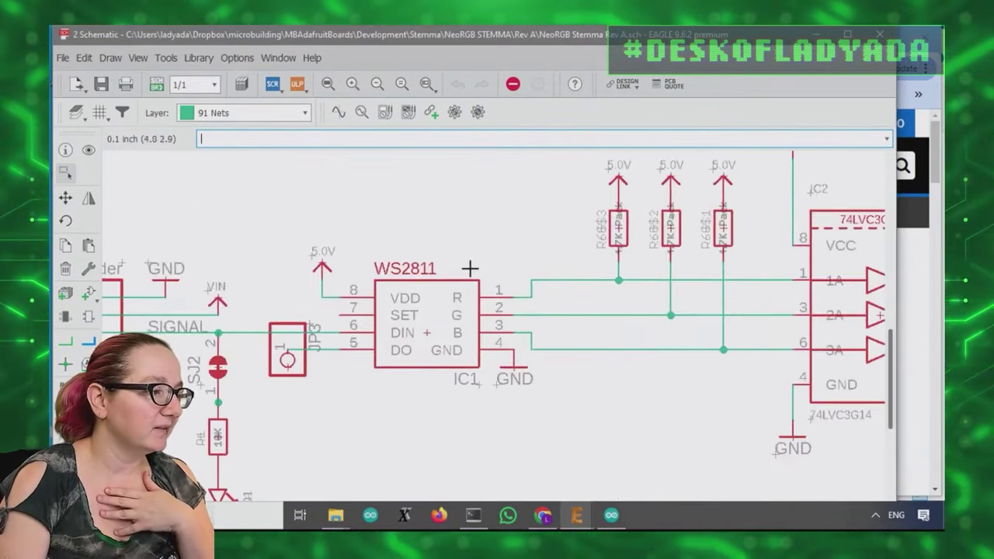
pyautogui.hotkey('alt', 'Tab')
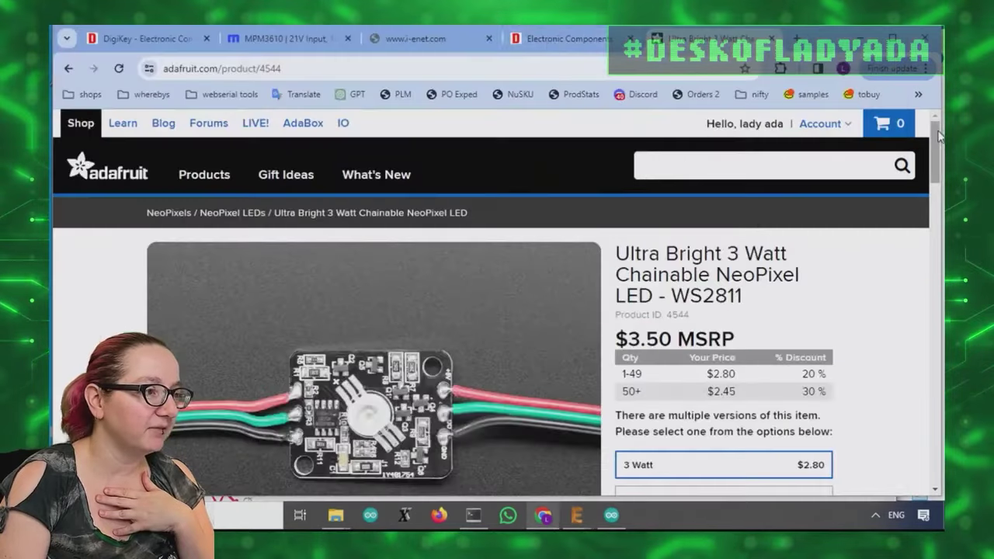
# Step: Show page 5 of the WS2811 datasheet with the 12V three-LED constant-current circuit
pyautogui.click(407, 38)
pyautogui.moveTo(934, 335); pyautogui.dragTo(934, 375)
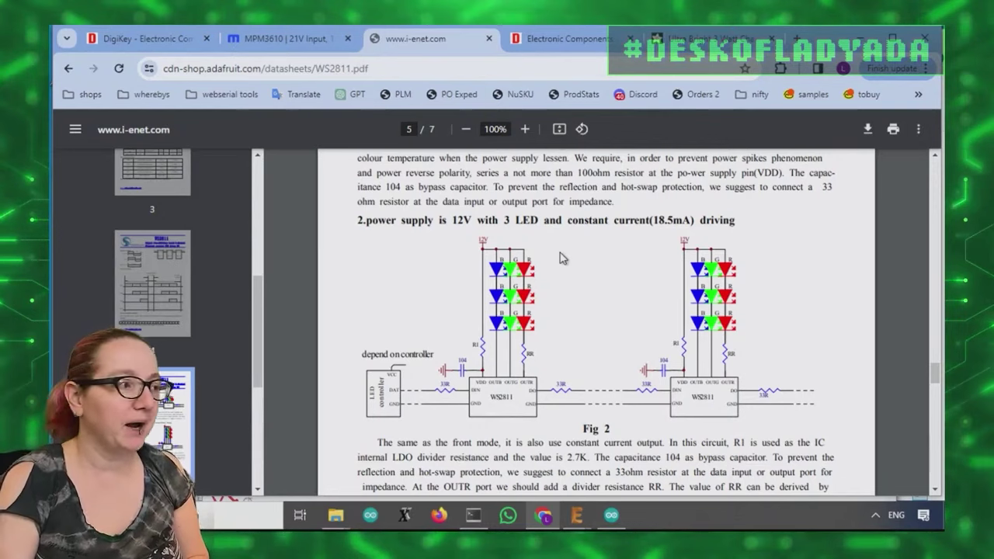
# Step: Review the 74LVC3G14 area of the NeoRGB schematic, then switch to the board layout
pyautogui.moveTo(576, 515)
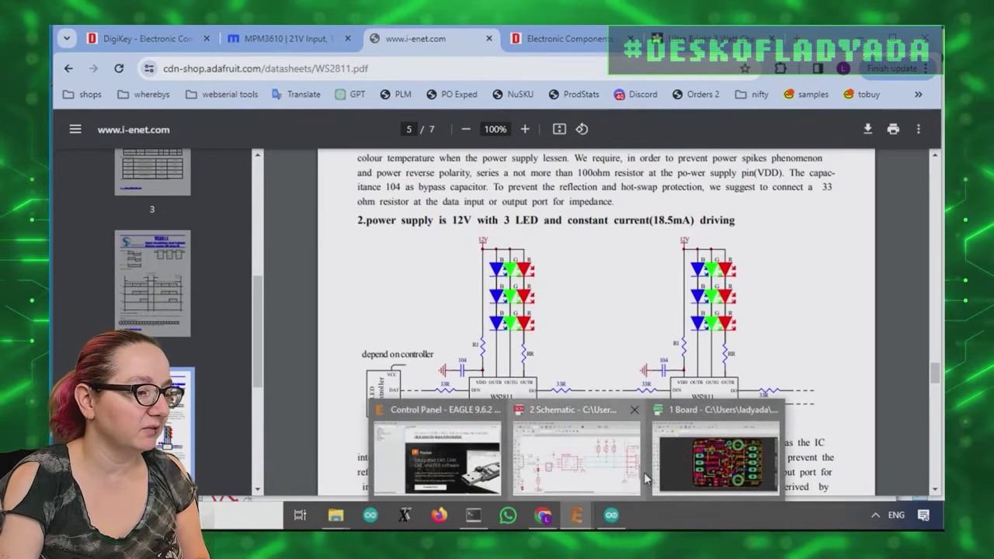
pyautogui.click(613, 466)
pyautogui.scroll(-2, 754, 249)
pyautogui.scroll(4, 654, 268)
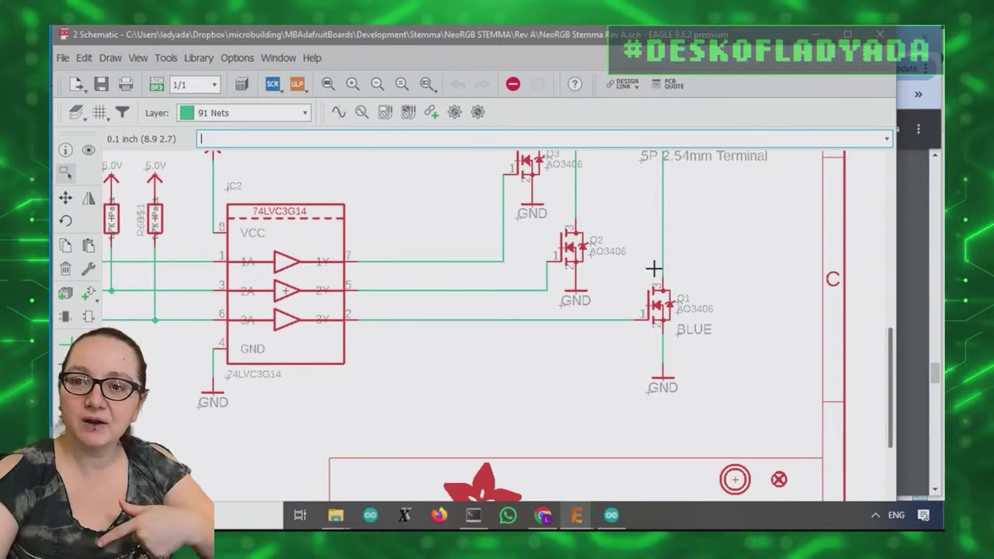
pyautogui.scroll(-2, 845, 275)
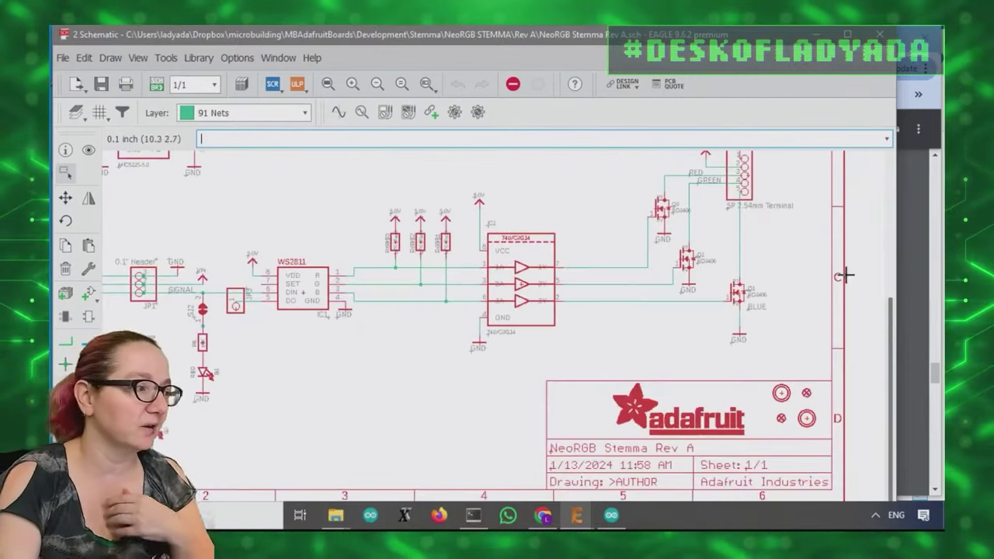
pyautogui.scroll(3, 402, 225)
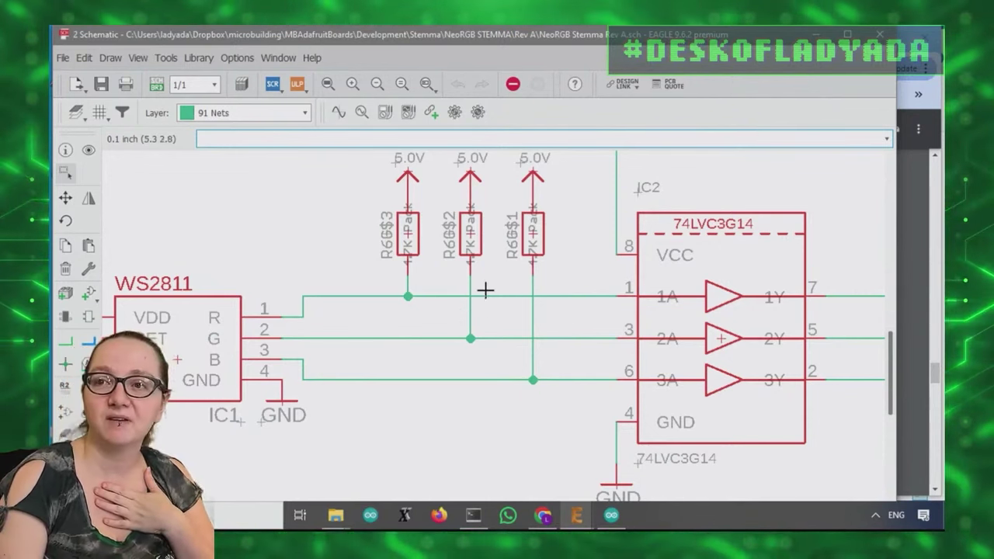
pyautogui.scroll(-3, 259, 234)
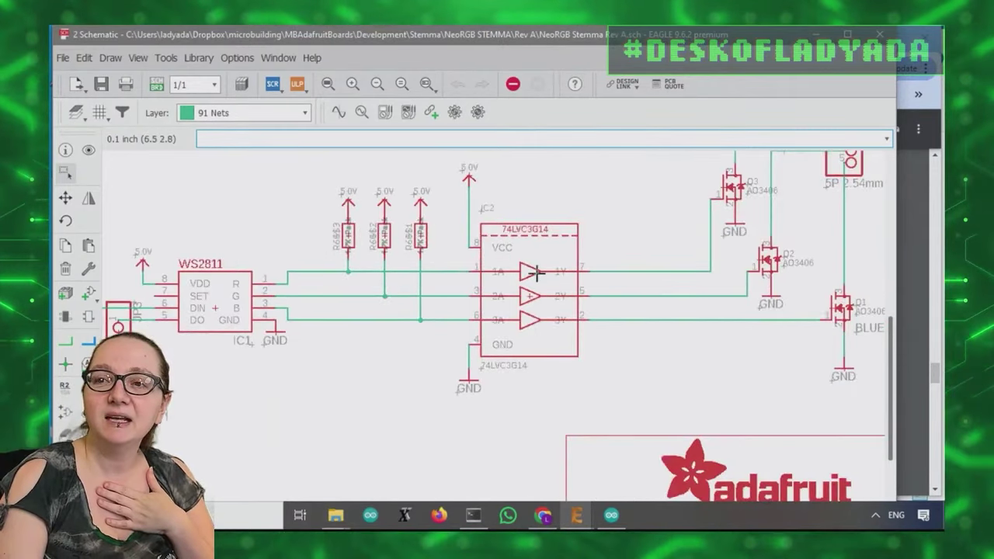
pyautogui.scroll(-1, 557, 280)
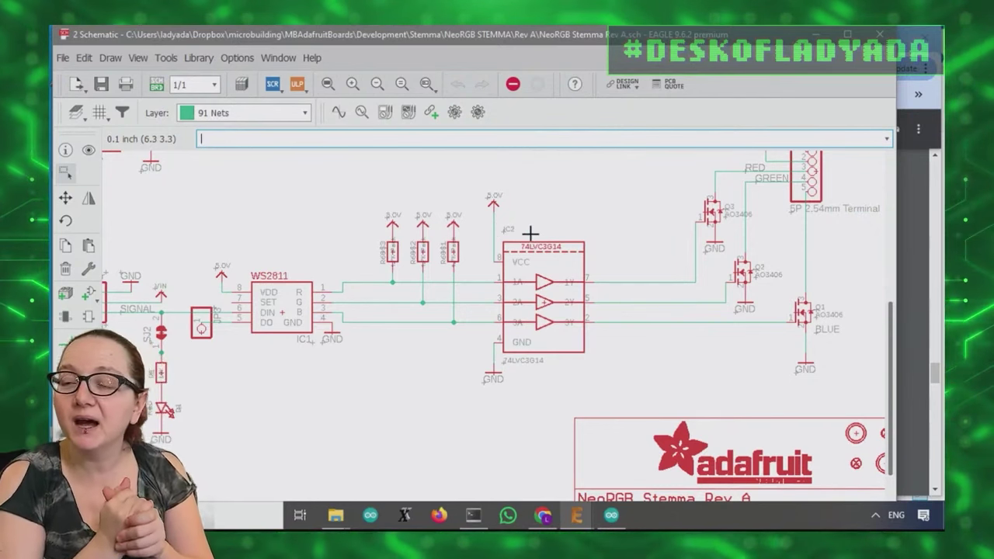
pyautogui.click(156, 84)
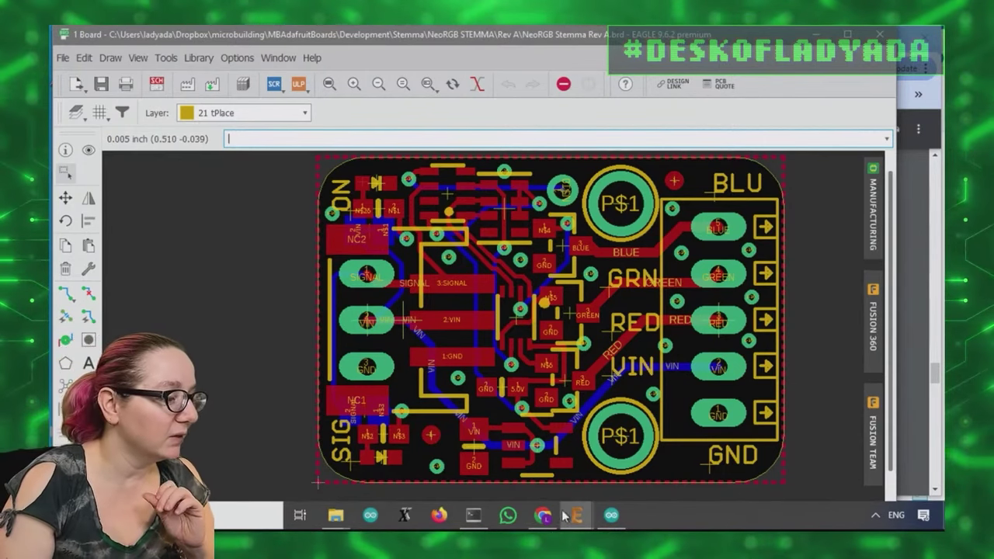
# Step: Load the DigiKey website in Chrome
pyautogui.hotkey('alt', 'Tab')
pyautogui.click(515, 69)
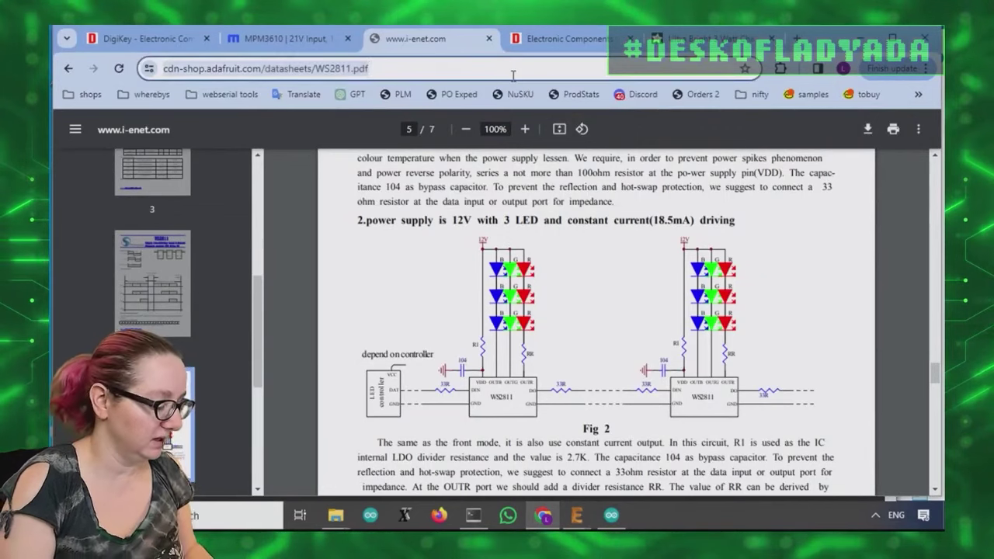
pyautogui.write('digikey.com')
pyautogui.press('Return')
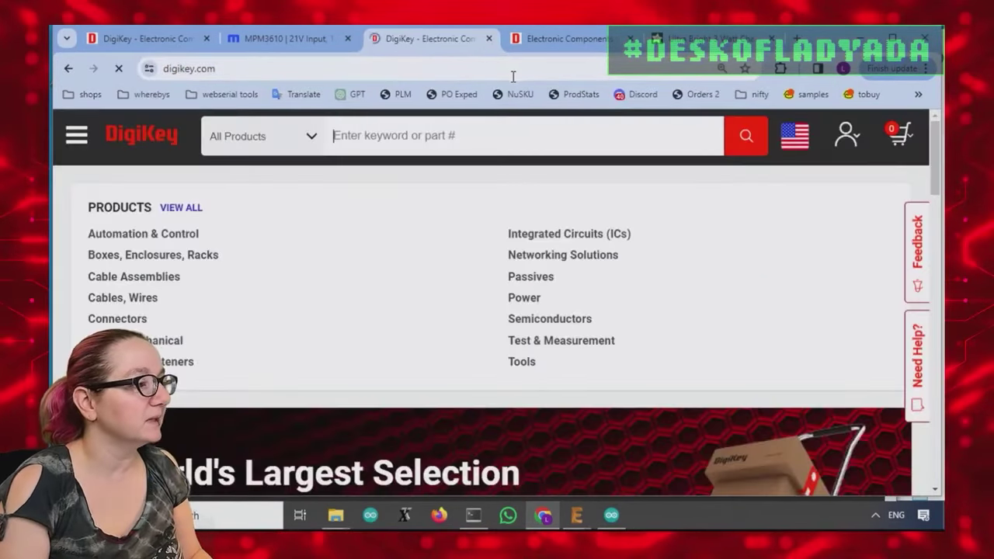
# Step: Search DigiKey for 'inverter' and open the Gates and Inverters category (13,900 results)
pyautogui.click(496, 134)
pyautogui.write('inverter')
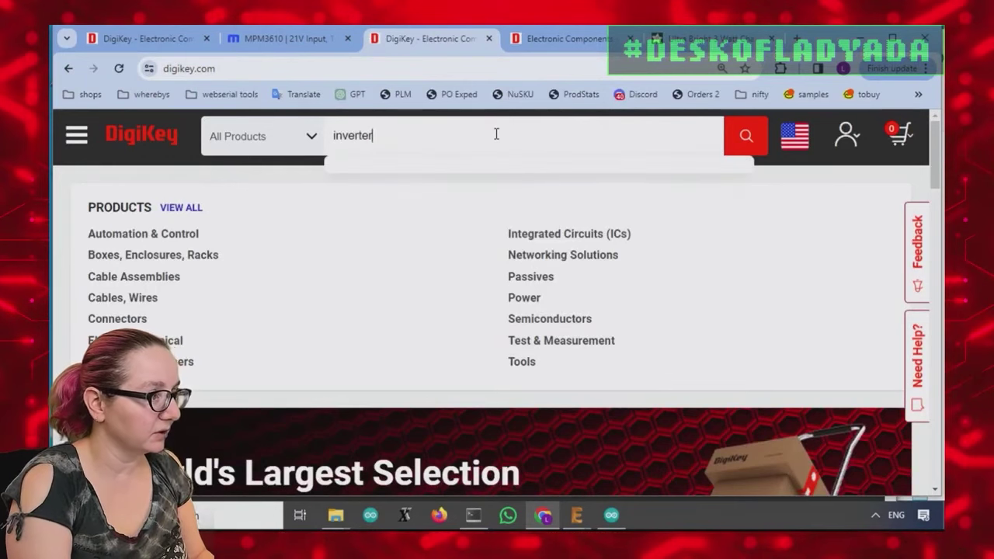
pyautogui.press('Return')
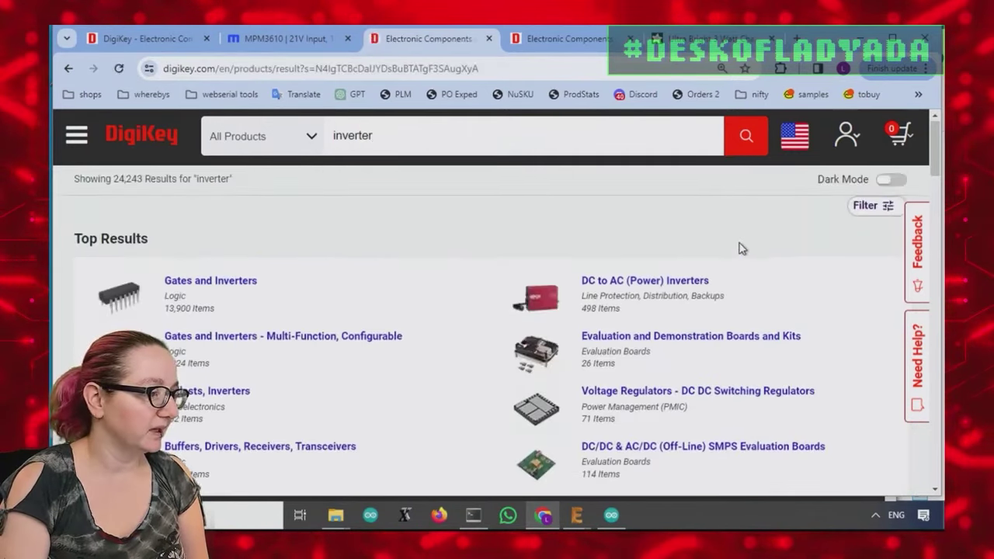
pyautogui.scroll(-2, 738, 246)
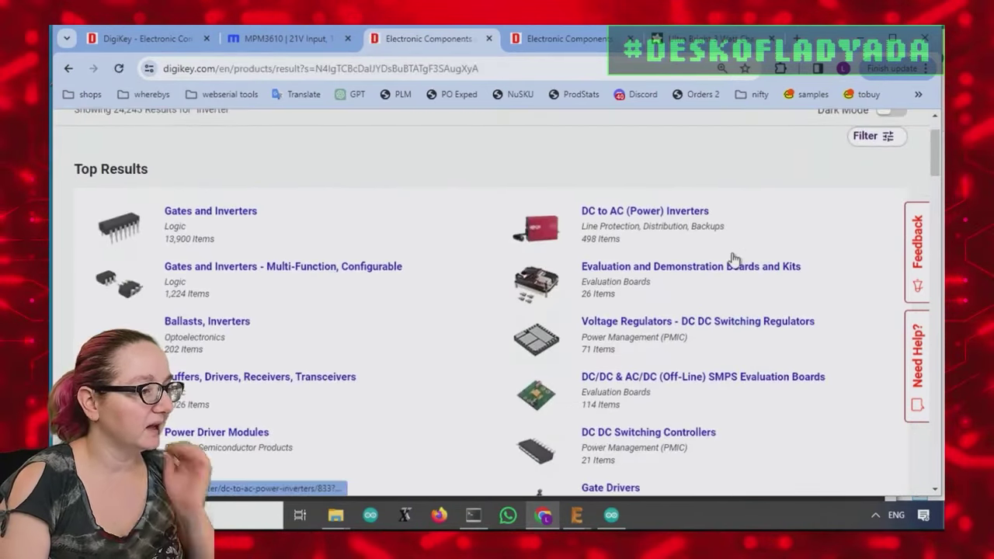
pyautogui.click(247, 215)
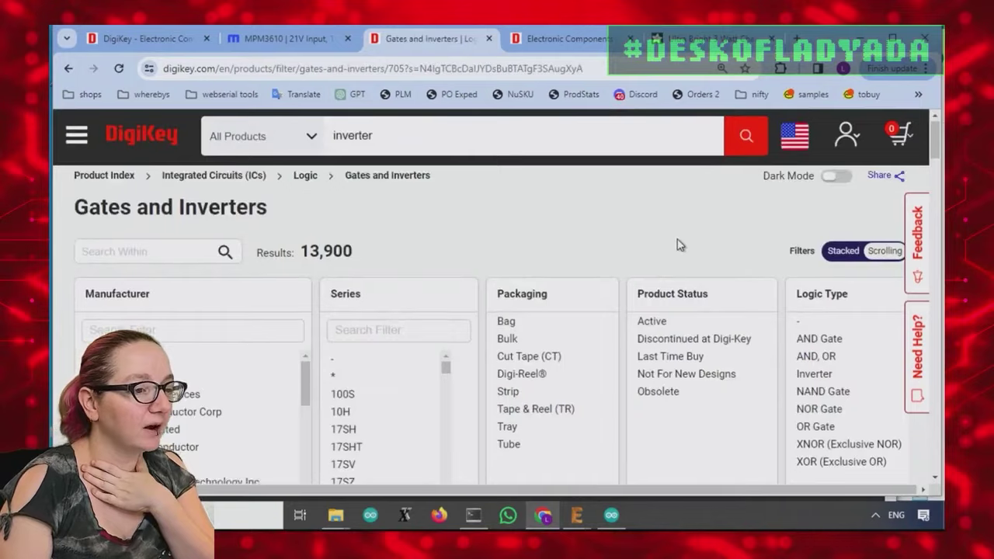
# Step: Toggle dark mode on and off, and switch the filters to the Stacked layout
pyautogui.click(839, 180)
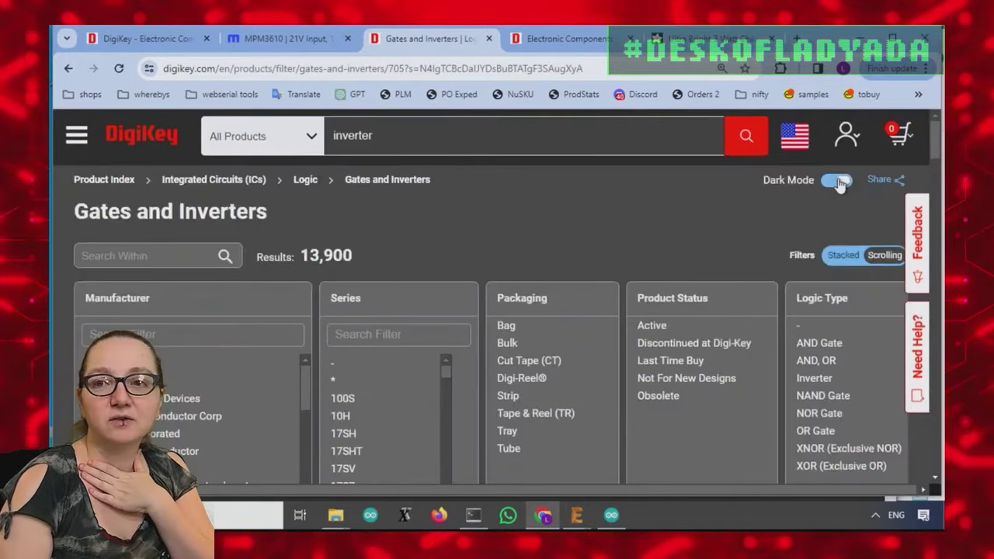
pyautogui.click(836, 182)
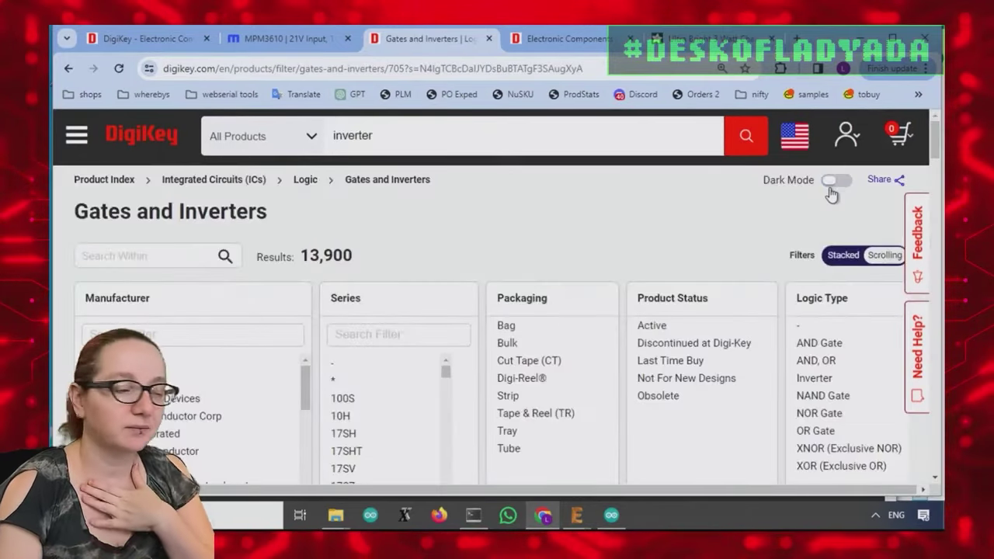
pyautogui.click(842, 255)
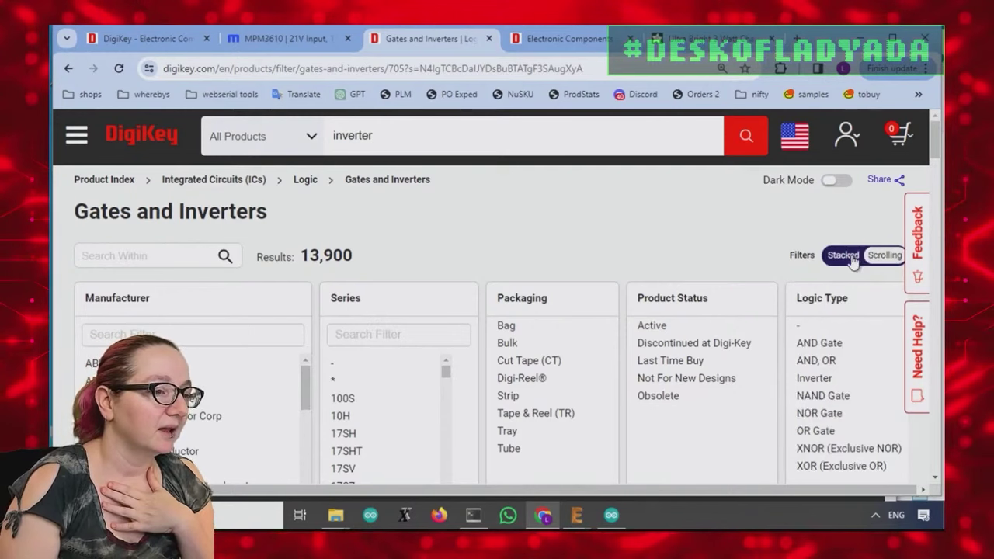
# Step: Filter to Active, Normally Stocking parts, narrowing 13,900 results to 6,634
pyautogui.scroll(-2, 590, 310)
pyautogui.click(699, 187)
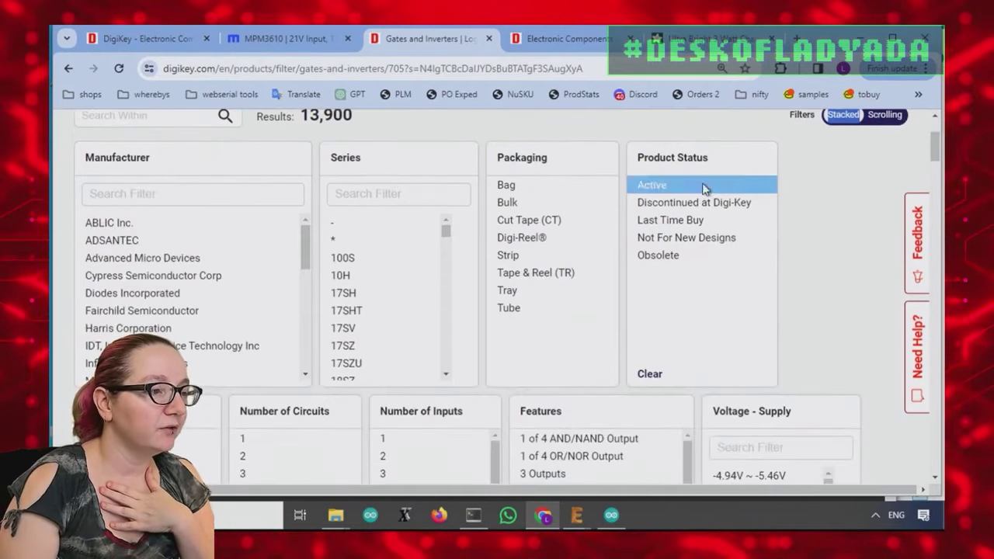
pyautogui.scroll(-10, 849, 251)
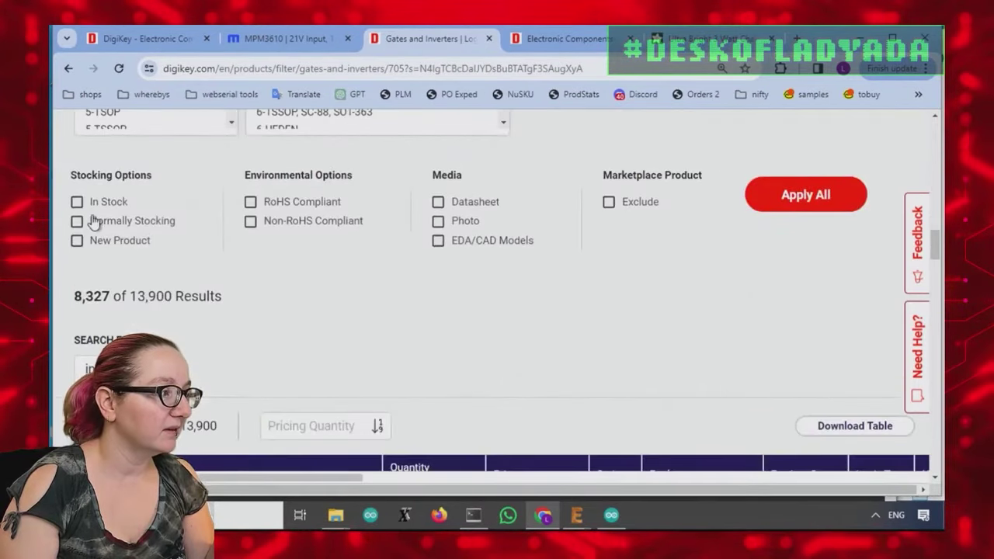
pyautogui.click(805, 198)
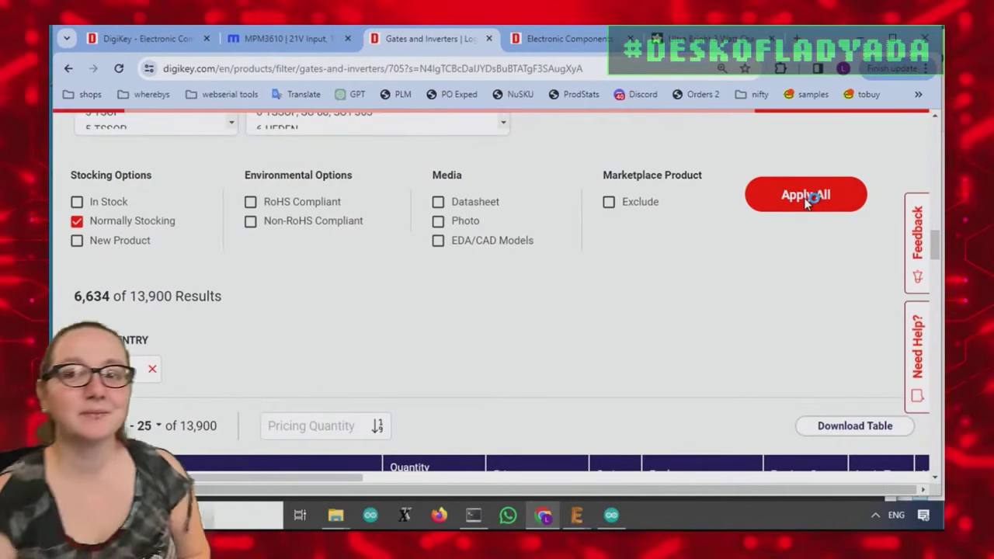
pyautogui.scroll(-4, 753, 233)
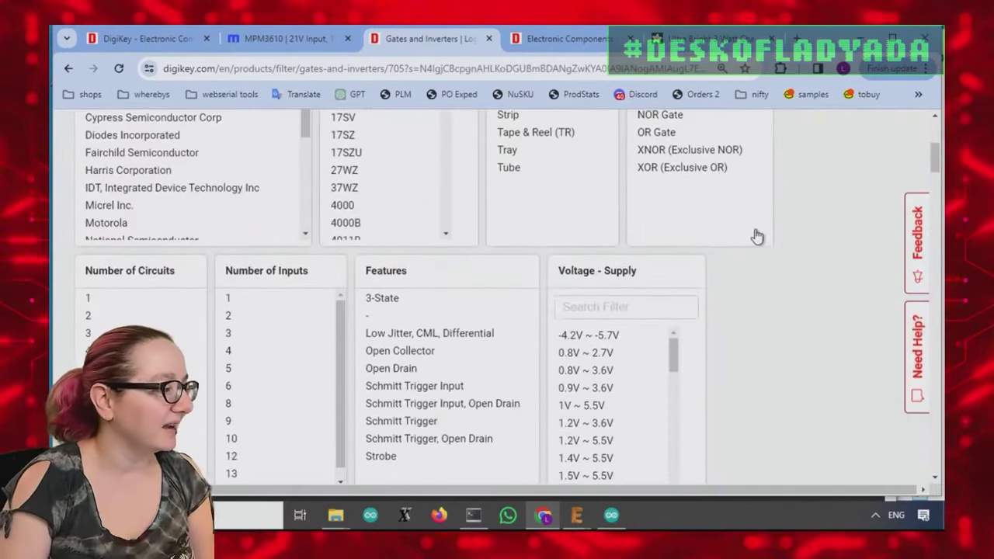
# Step: Select Inverter as the logic type and apply it, leaving 1,576 results
pyautogui.scroll(2, 804, 236)
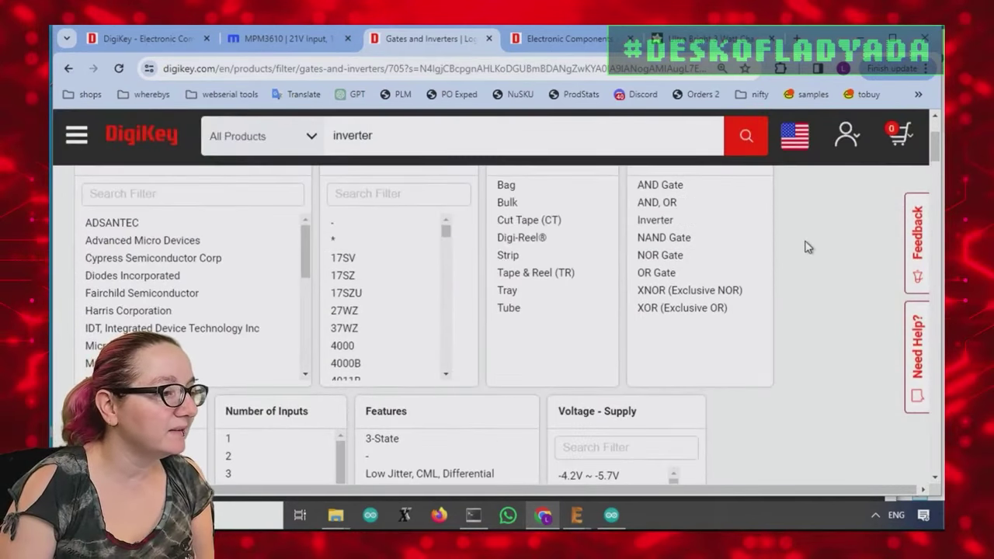
pyautogui.scroll(1, 800, 247)
pyautogui.click(680, 290)
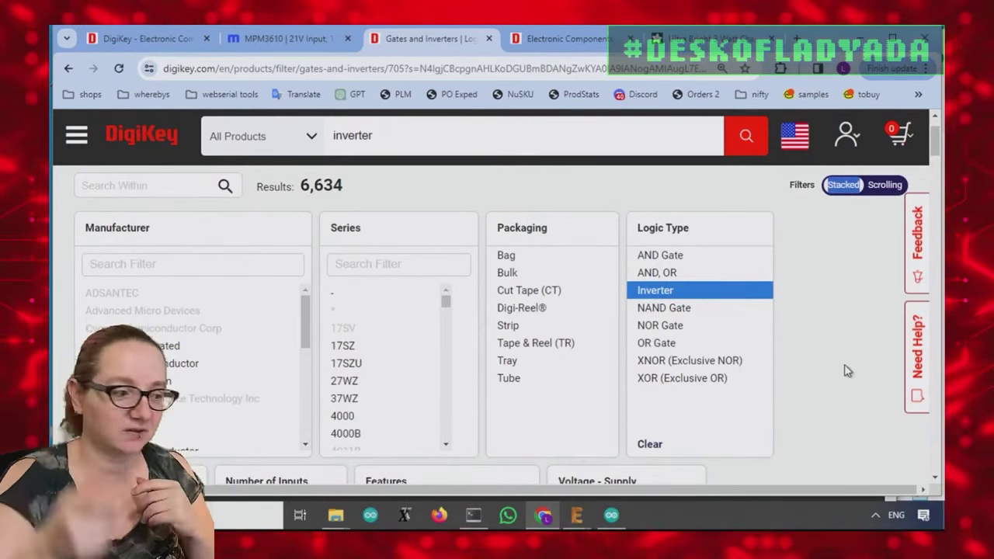
pyautogui.scroll(-12, 861, 372)
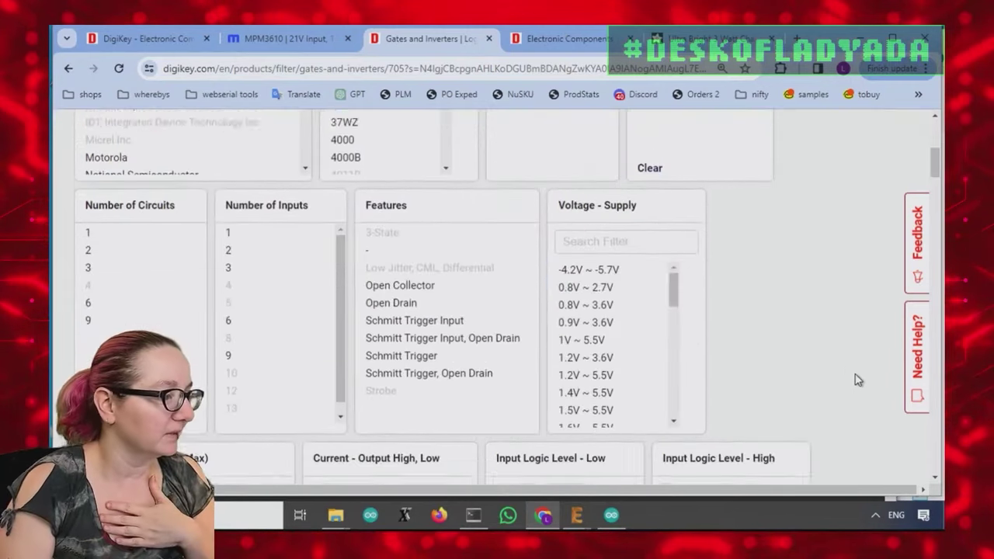
pyautogui.scroll(-5, 607, 399)
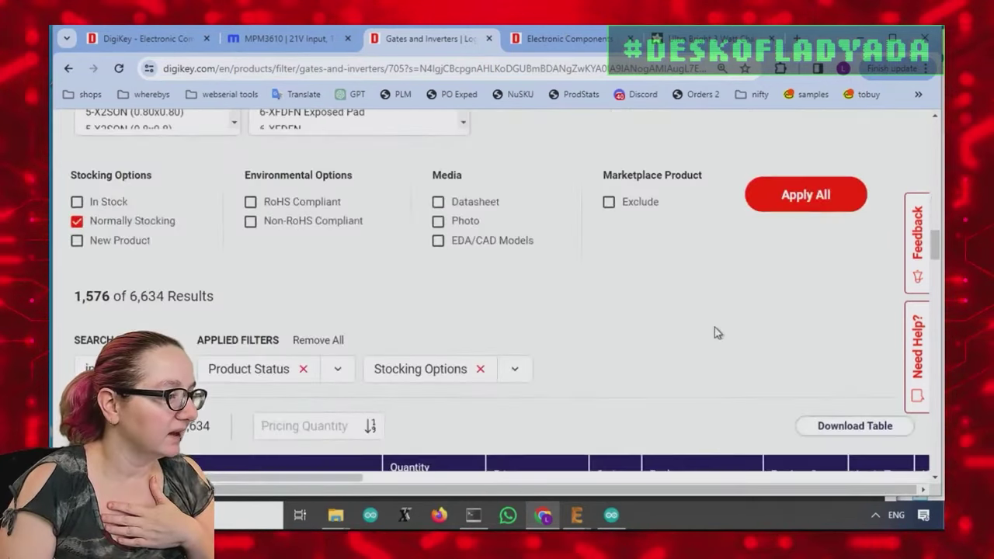
pyautogui.click(792, 198)
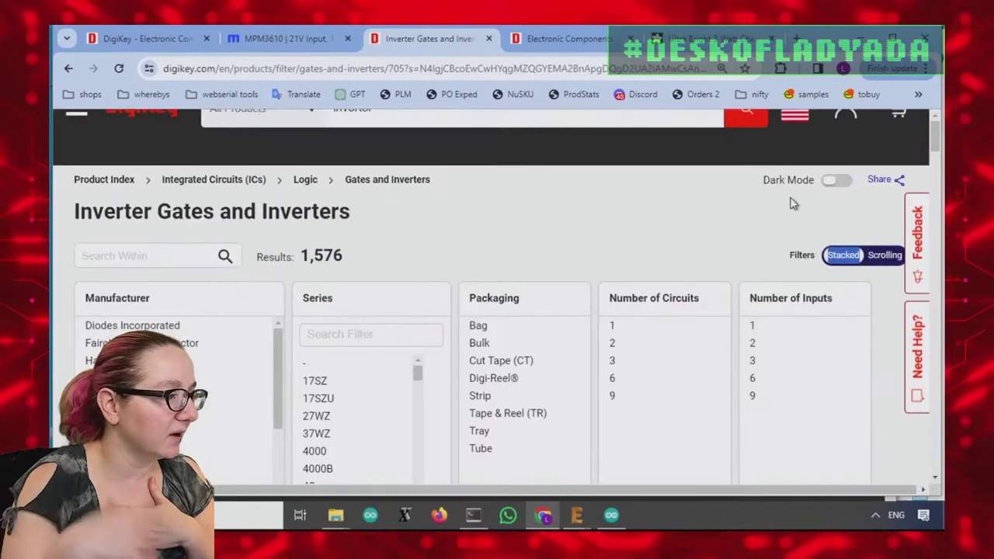
# Step: Select 3 under Number of Circuits and apply, cutting results from 1,576 to 140
pyautogui.scroll(-1, 738, 208)
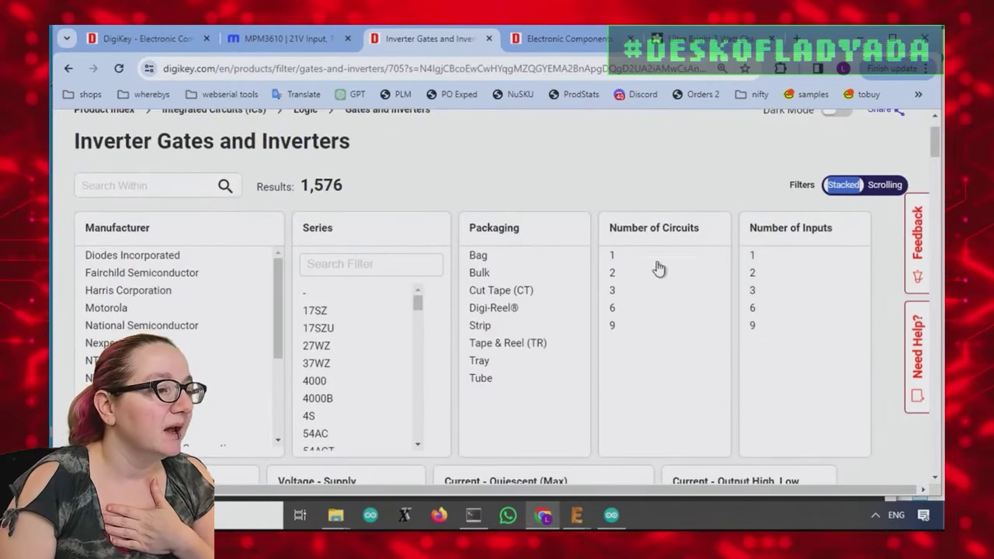
pyautogui.click(630, 291)
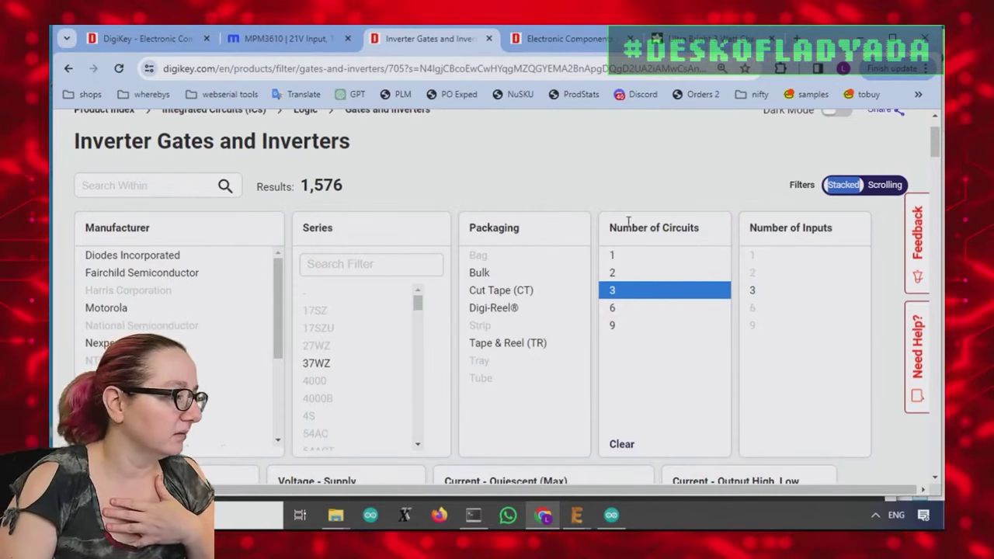
pyautogui.scroll(-15, 628, 221)
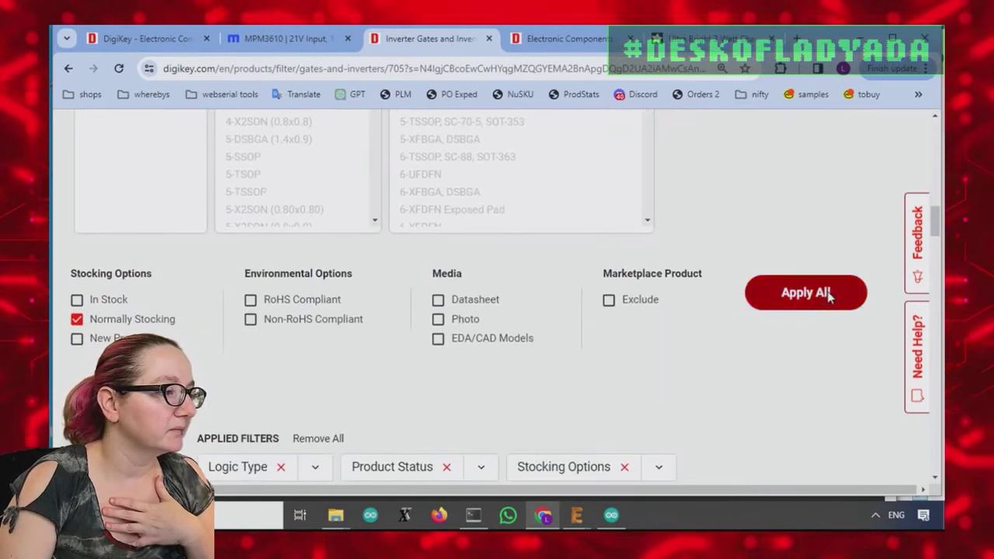
pyautogui.click(827, 295)
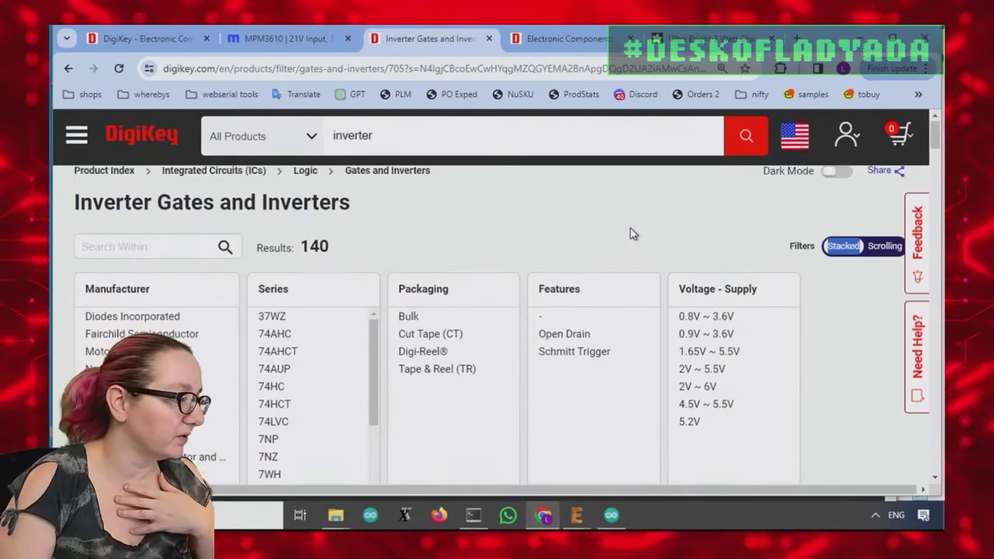
pyautogui.scroll(-2, 630, 230)
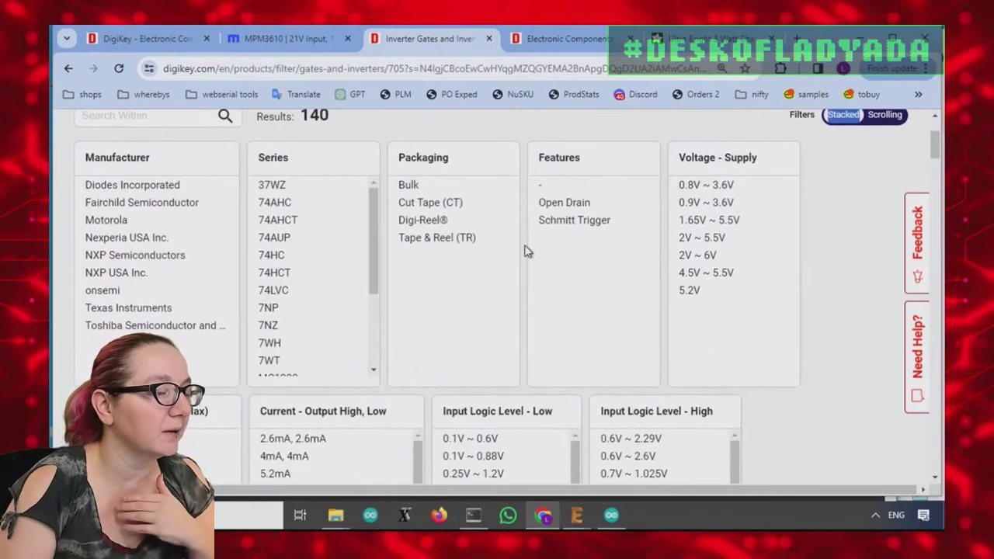
pyautogui.scroll(1, 640, 206)
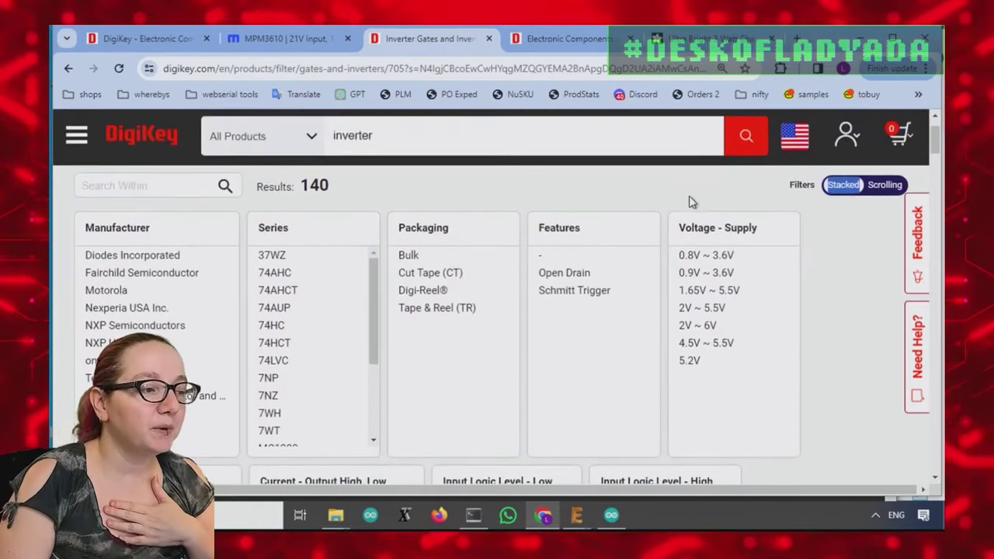
# Step: Zoom in on the 74LVC3G14 between the WS2811 outputs and AO3406 MOSFETs
pyautogui.moveTo(582, 519)
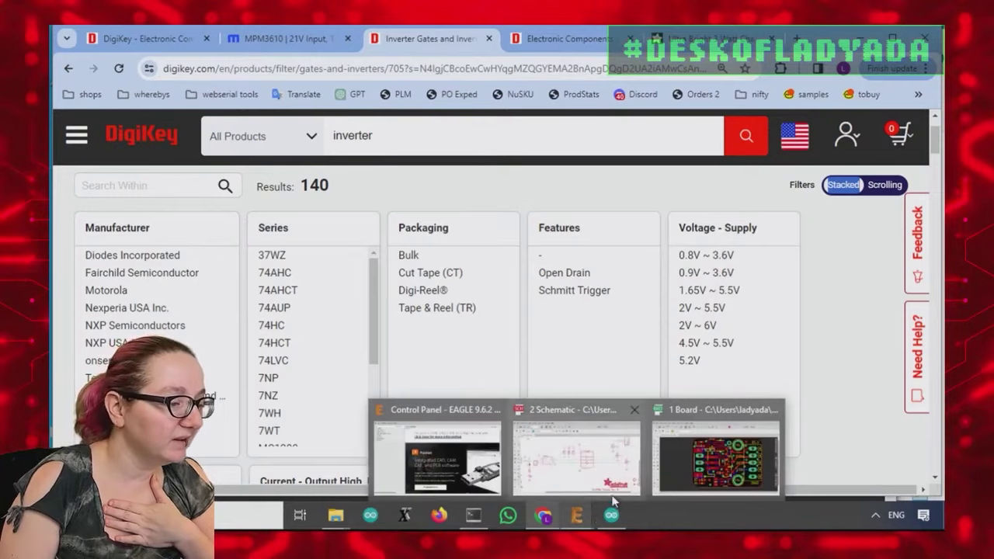
pyautogui.click(582, 466)
pyautogui.scroll(2, 827, 251)
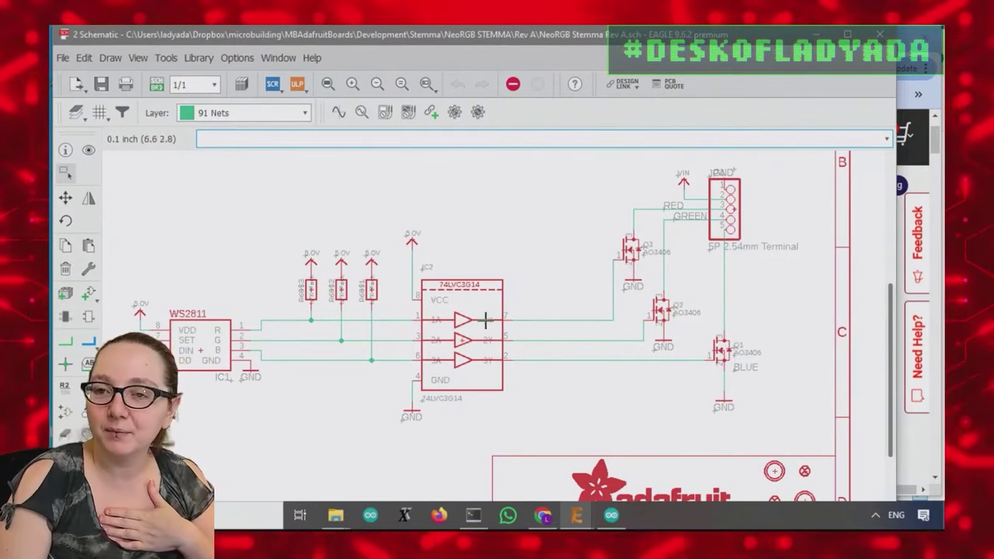
# Step: Select Schmitt Trigger and '-' in the Features filter
pyautogui.click(934, 158)
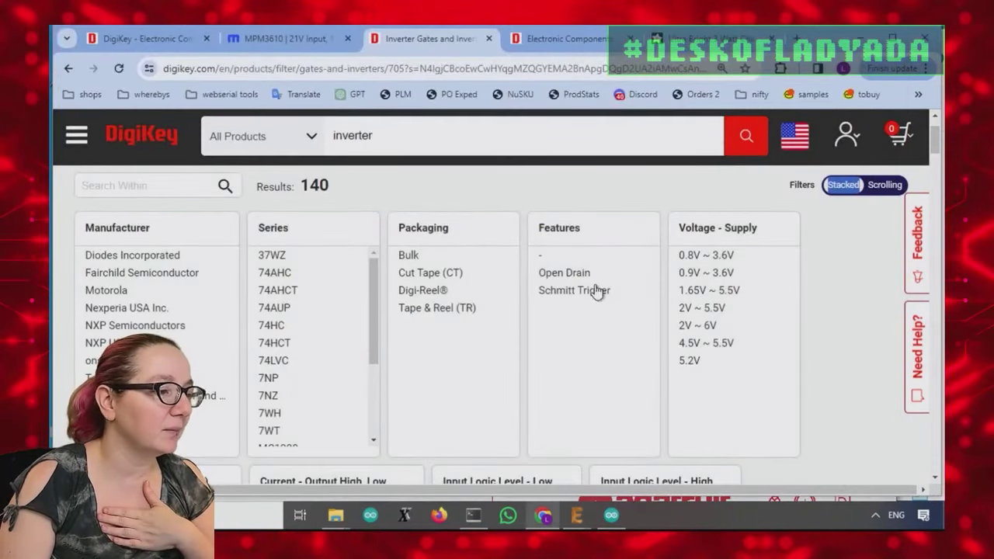
pyautogui.click(595, 289)
pyautogui.click(608, 256)
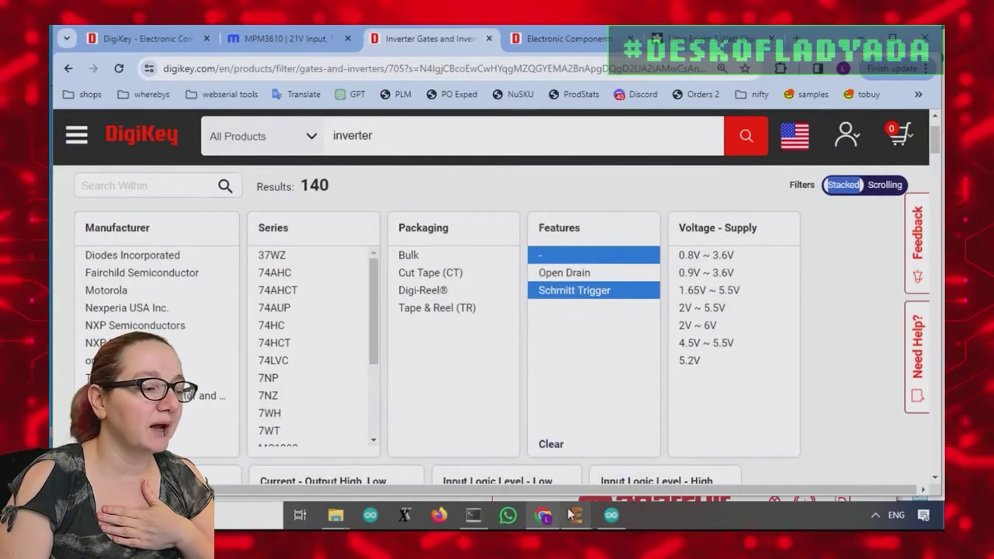
# Step: Select the 1.65V~5.5V, 2V~5.5V, 2V~6V and 4.5V~5.5V supply voltage ranges
pyautogui.moveTo(591, 499)
pyautogui.click(588, 481)
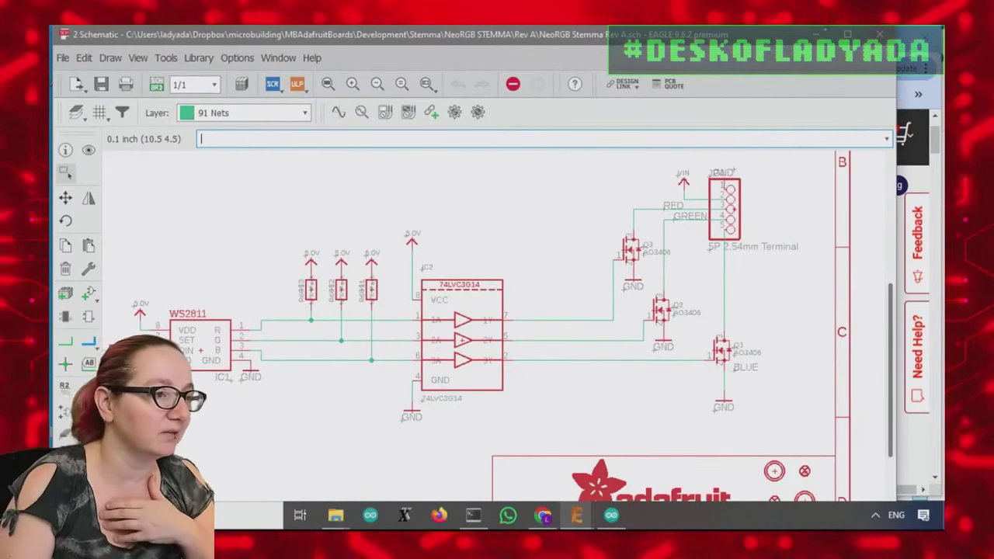
pyautogui.hotkey('alt', 'Tab')
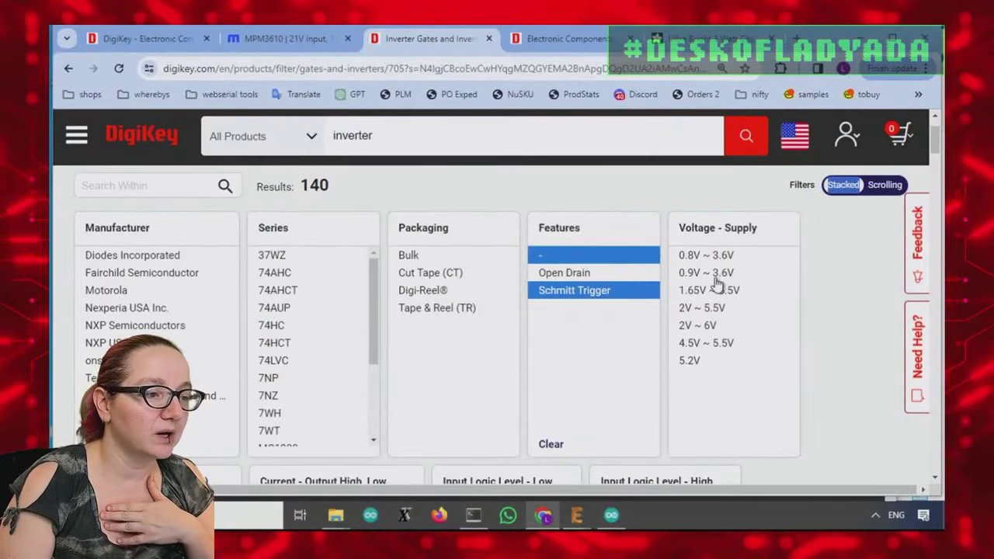
pyautogui.moveTo(739, 291); pyautogui.dragTo(734, 326)
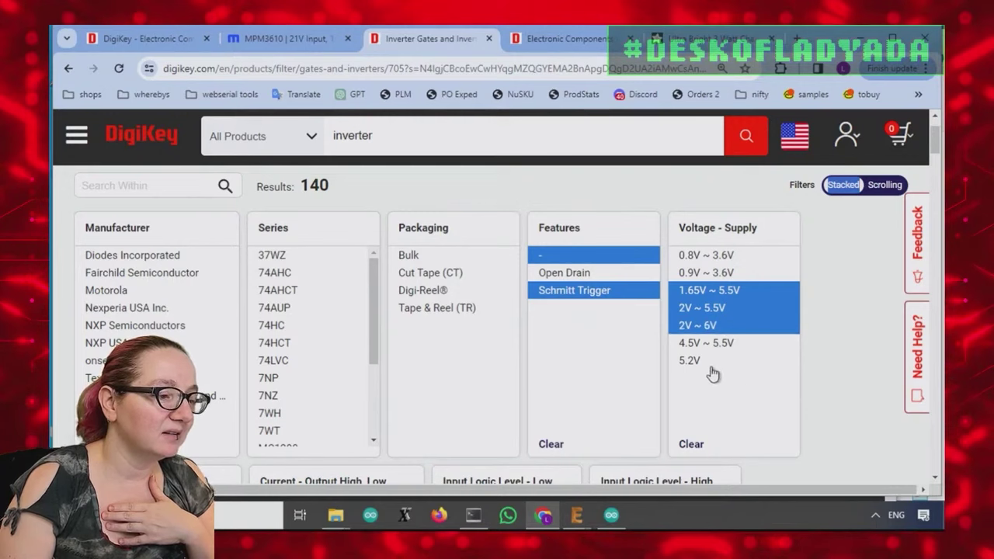
pyautogui.keyDown('ctrl'); pyautogui.click(725, 342); pyautogui.keyUp('ctrl')
pyautogui.scroll(-2, 854, 311)
pyautogui.scroll(2, 836, 306)
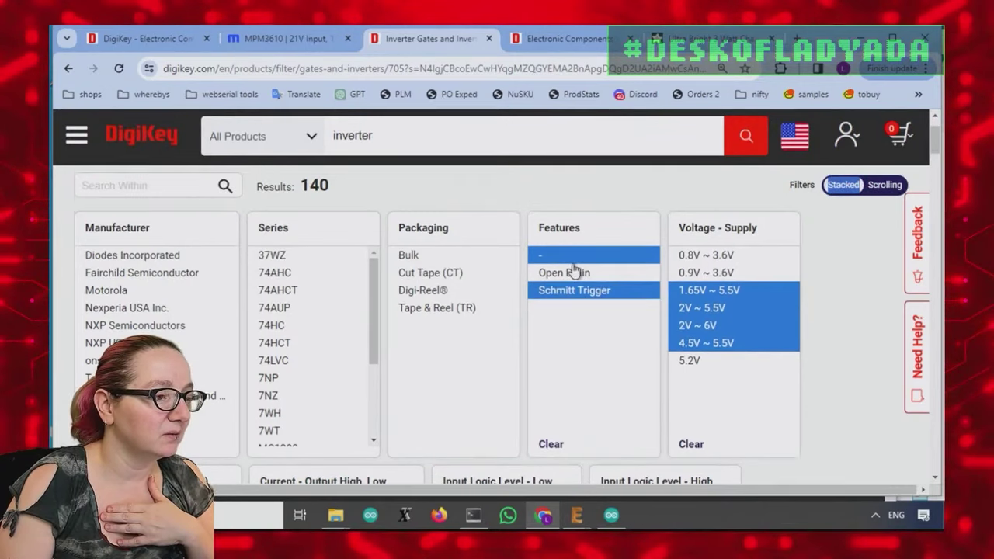
pyautogui.scroll(-2, 815, 302)
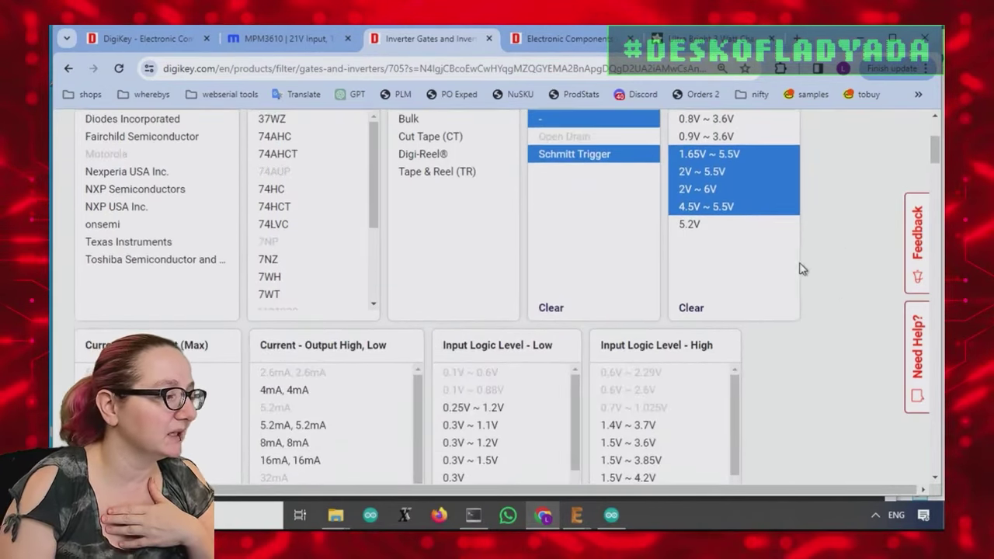
pyautogui.scroll(-10, 815, 268)
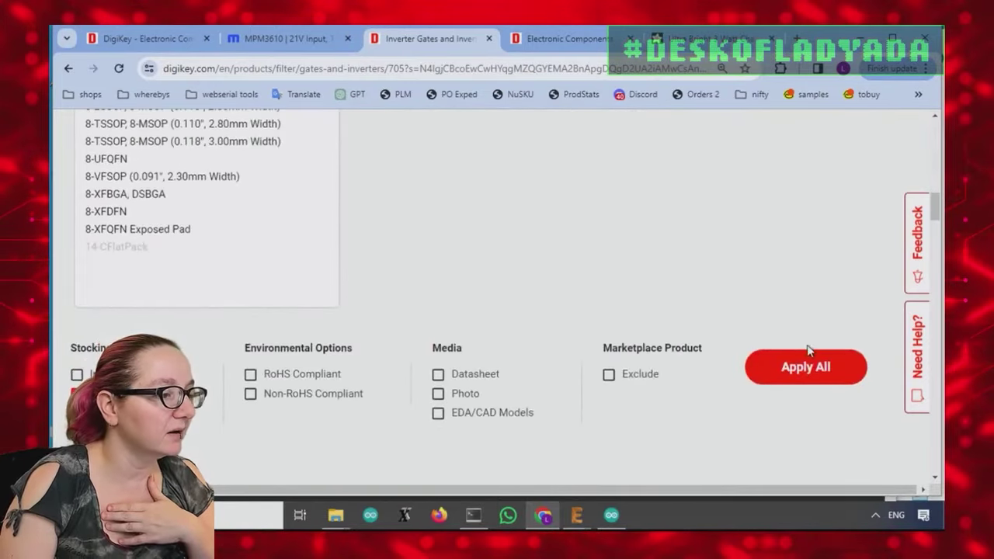
# Step: Apply the Features and supply voltage filters, then scroll to the Package / Case list
pyautogui.click(807, 368)
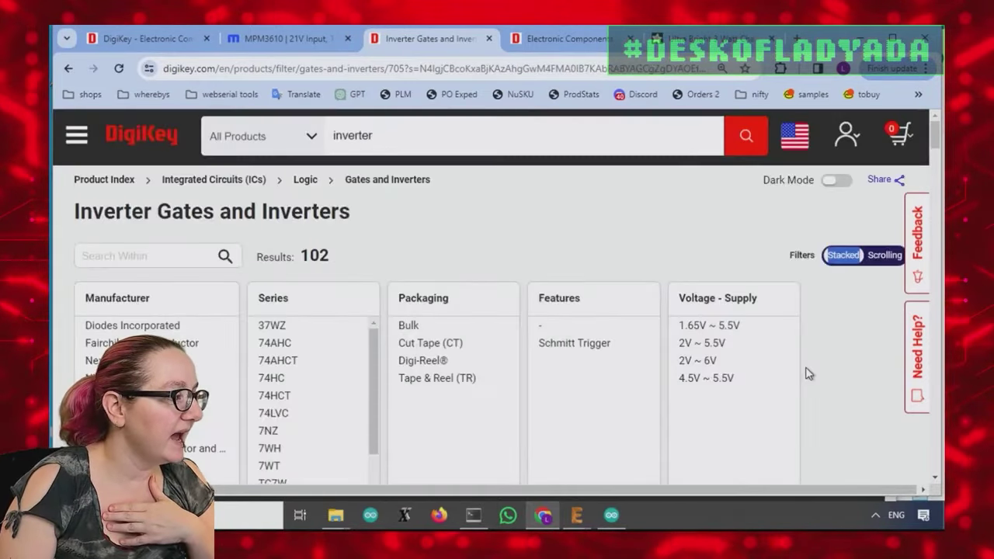
pyautogui.scroll(-6, 642, 257)
pyautogui.scroll(-1, 683, 248)
pyautogui.scroll(-4, 782, 273)
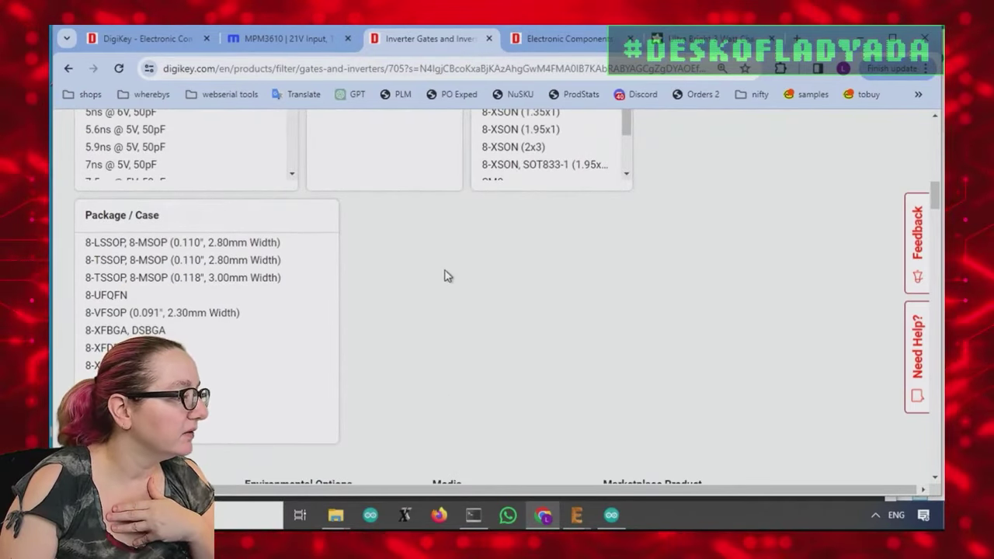
pyautogui.scroll(-5, 809, 288)
pyautogui.scroll(5, 792, 261)
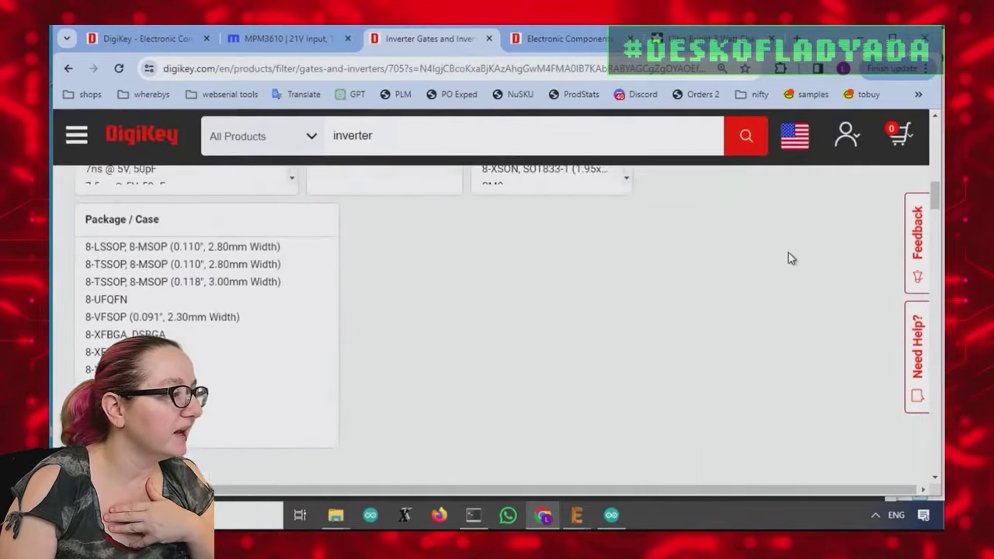
pyautogui.scroll(5, 788, 253)
pyautogui.scroll(-2, 792, 268)
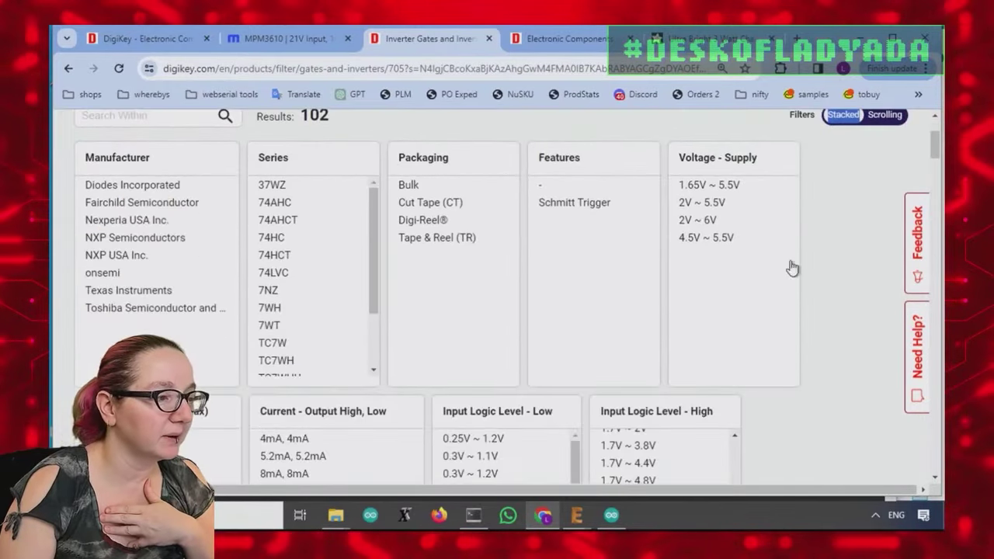
pyautogui.scroll(-3, 849, 275)
pyautogui.scroll(-3, 849, 275)
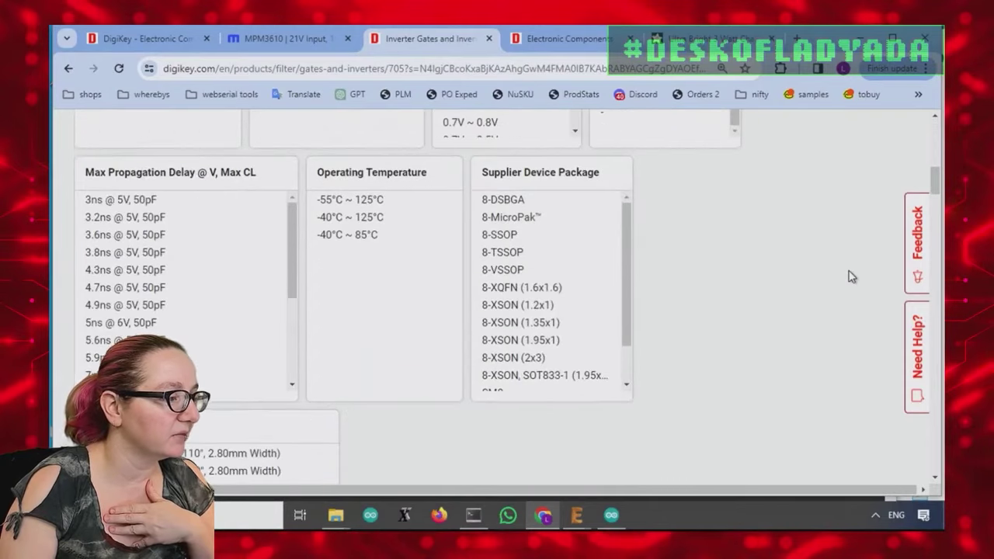
pyautogui.scroll(-3, 849, 275)
pyautogui.scroll(3, 542, 268)
pyautogui.scroll(-2, 657, 264)
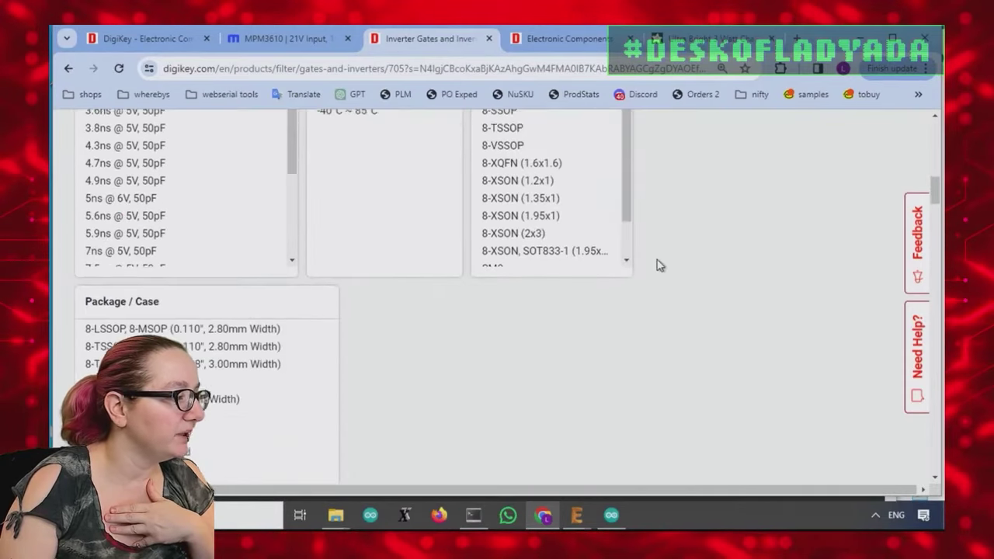
# Step: Select the 8-pin packages, 8-LSSOP through 8-XFQFN Exposed Pad, and apply, leaving 102 parts
pyautogui.click(139, 401)
pyautogui.keyDown('ctrl'); pyautogui.click(140, 418); pyautogui.keyUp('ctrl')
pyautogui.keyDown('ctrl'); pyautogui.click(140, 401); pyautogui.keyUp('ctrl')
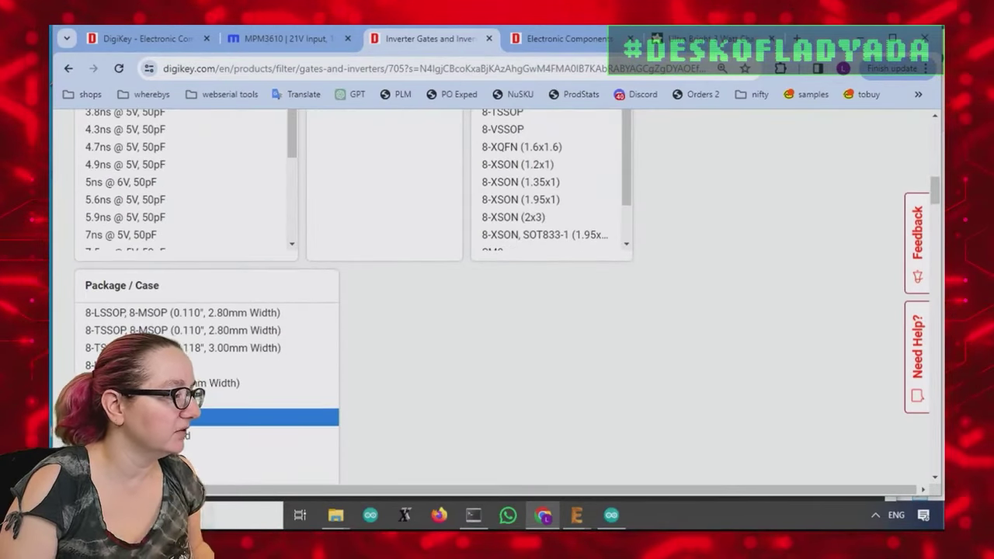
pyautogui.keyDown('ctrl'); pyautogui.click(140, 436); pyautogui.keyUp('ctrl')
pyautogui.keyDown('ctrl'); pyautogui.click(140, 382); pyautogui.keyUp('ctrl')
pyautogui.keyDown('ctrl'); pyautogui.click(155, 364); pyautogui.keyUp('ctrl')
pyautogui.keyDown('ctrl'); pyautogui.click(155, 347); pyautogui.keyUp('ctrl')
pyautogui.keyDown('ctrl'); pyautogui.click(155, 330); pyautogui.keyUp('ctrl')
pyautogui.keyDown('ctrl'); pyautogui.click(155, 312); pyautogui.keyUp('ctrl')
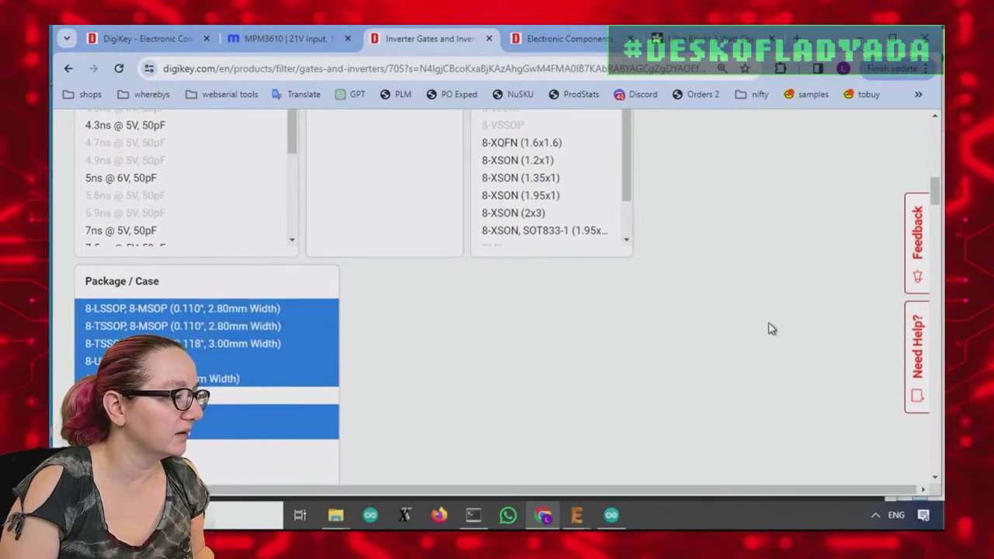
pyautogui.scroll(-3, 770, 329)
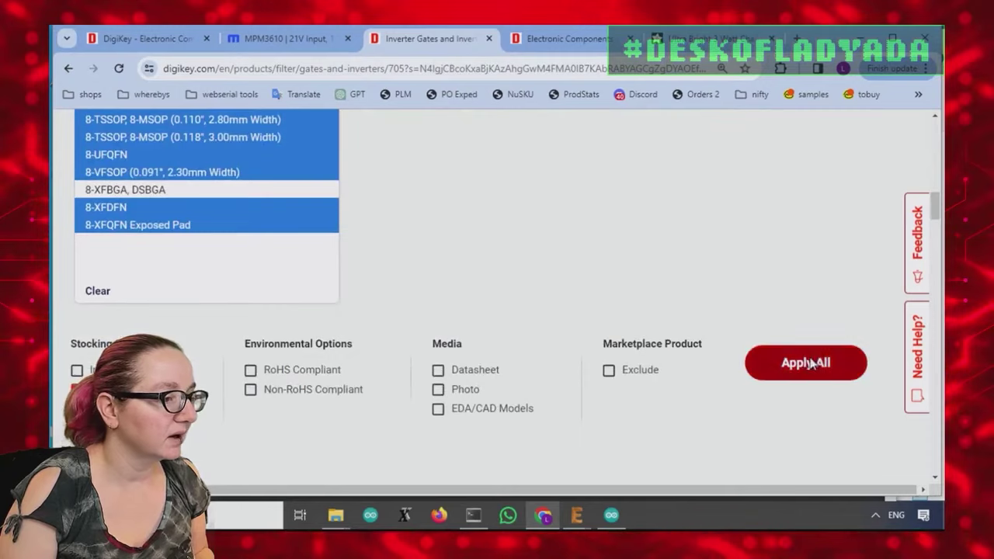
pyautogui.click(807, 364)
pyautogui.scroll(-3, 787, 267)
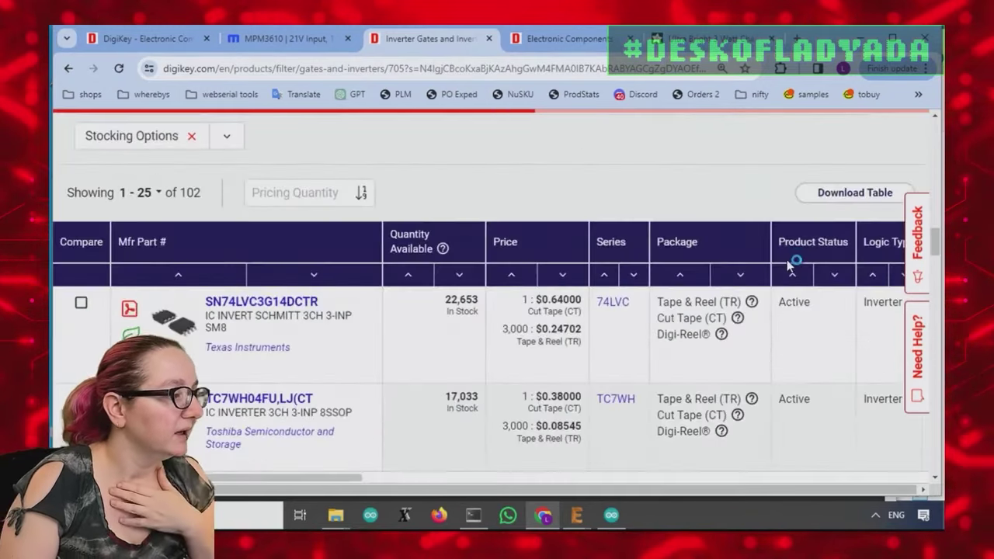
pyautogui.scroll(-2, 792, 260)
pyautogui.scroll(-4, 699, 264)
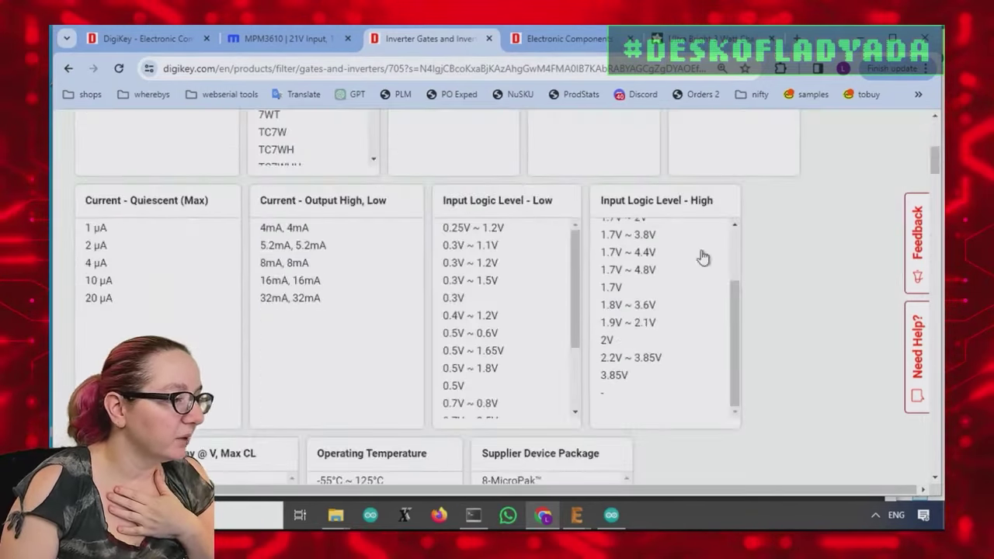
pyautogui.scroll(4, 702, 257)
pyautogui.moveTo(375, 312); pyautogui.dragTo(419, 290)
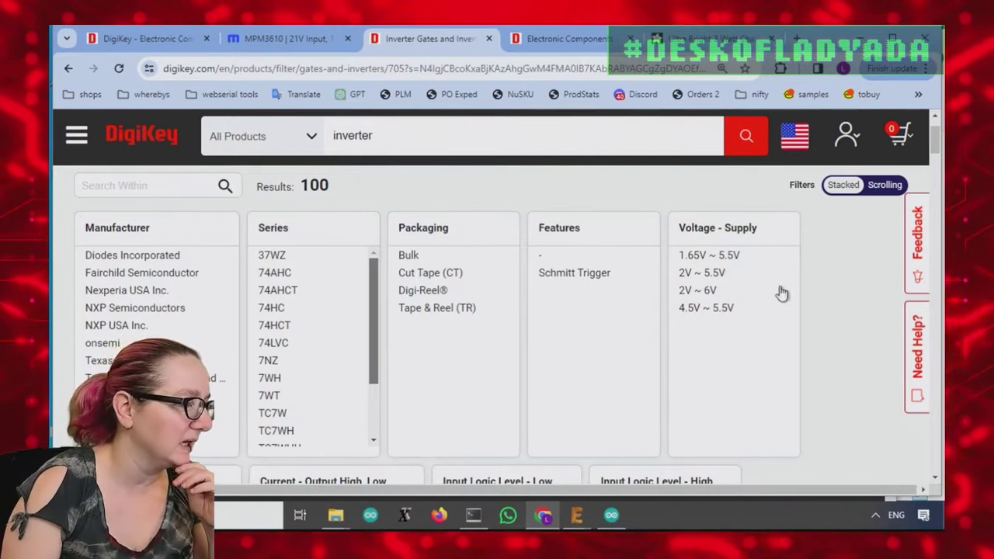
pyautogui.scroll(-1, 842, 373)
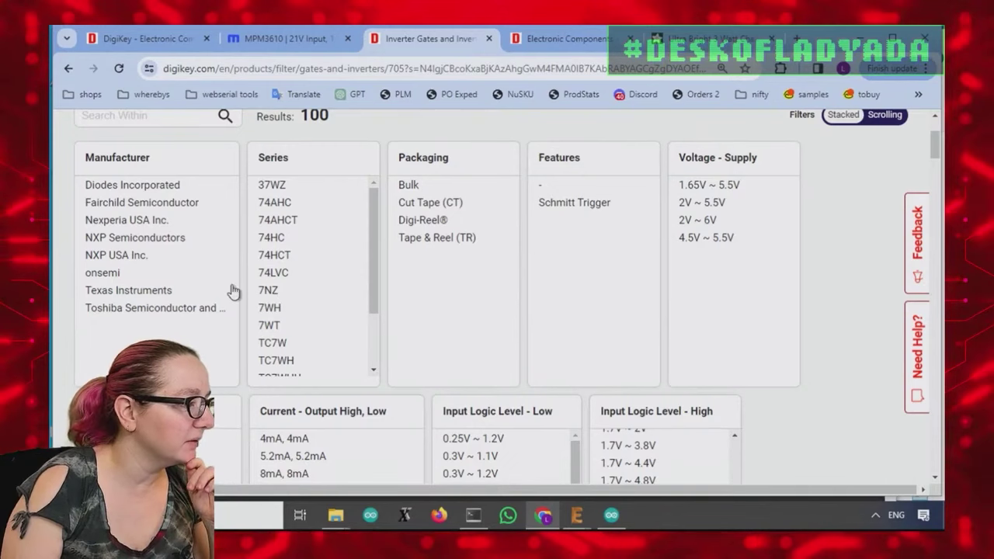
pyautogui.scroll(-10, 795, 282)
pyautogui.scroll(-5, 803, 277)
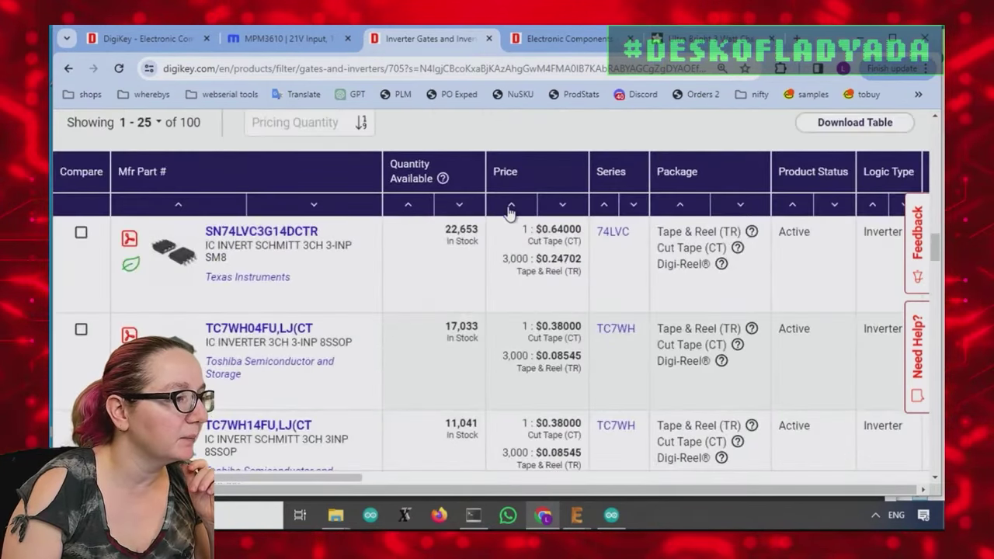
# Step: Sort the inverter results by price, lowest first
pyautogui.click(510, 208)
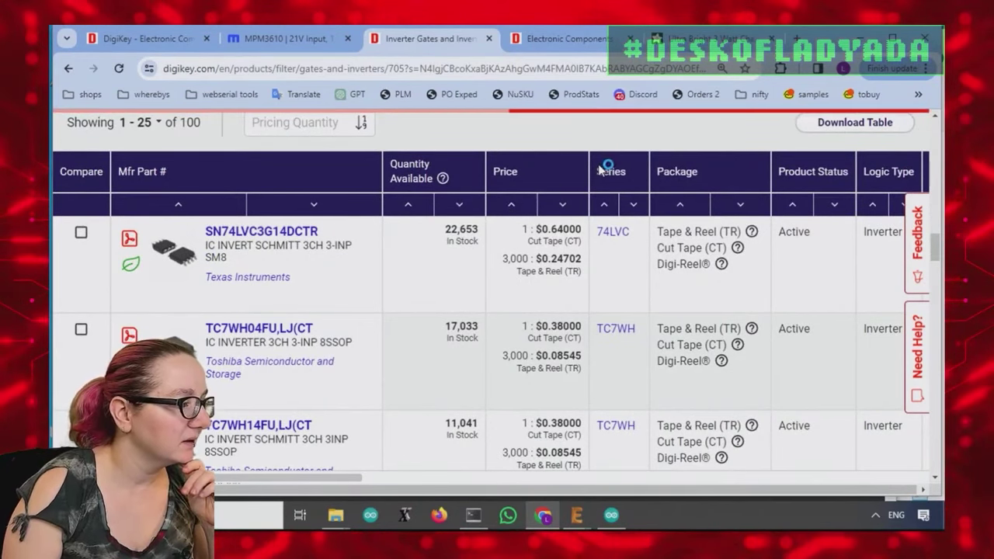
pyautogui.scroll(1, 573, 357)
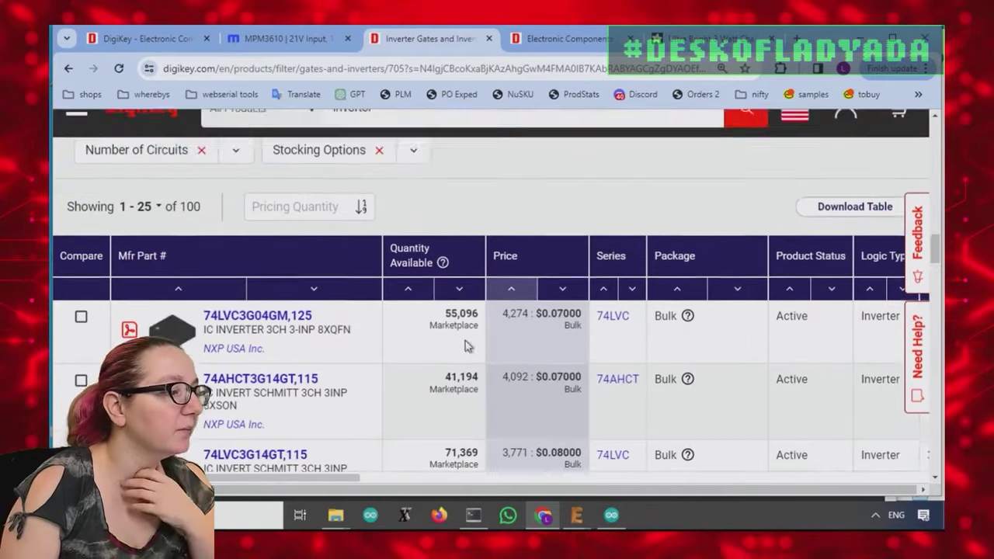
pyautogui.scroll(-1, 575, 357)
pyautogui.scroll(3, 590, 373)
pyautogui.scroll(5, 597, 383)
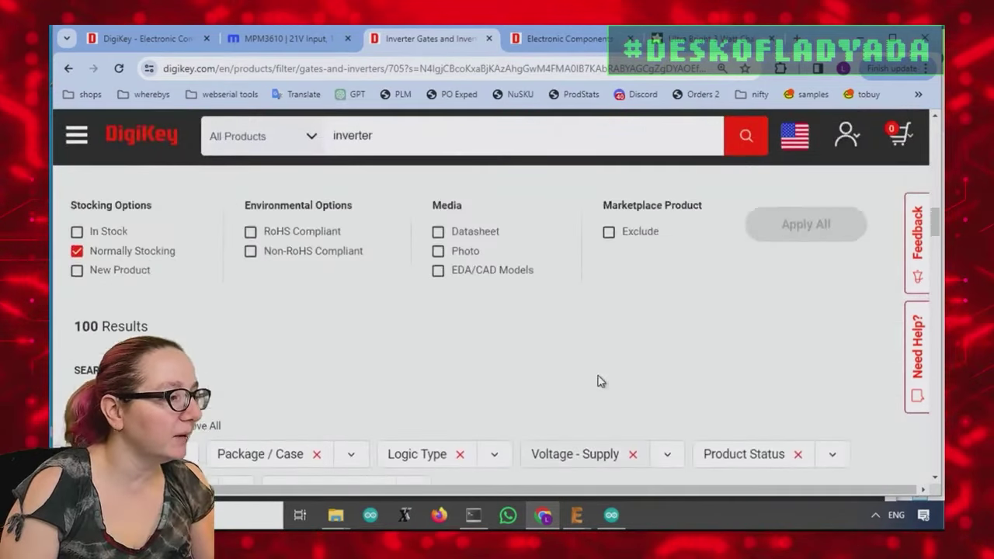
# Step: Limit results to in-stock parts and exclude marketplace products, leaving 53 inverters
pyautogui.click(105, 299)
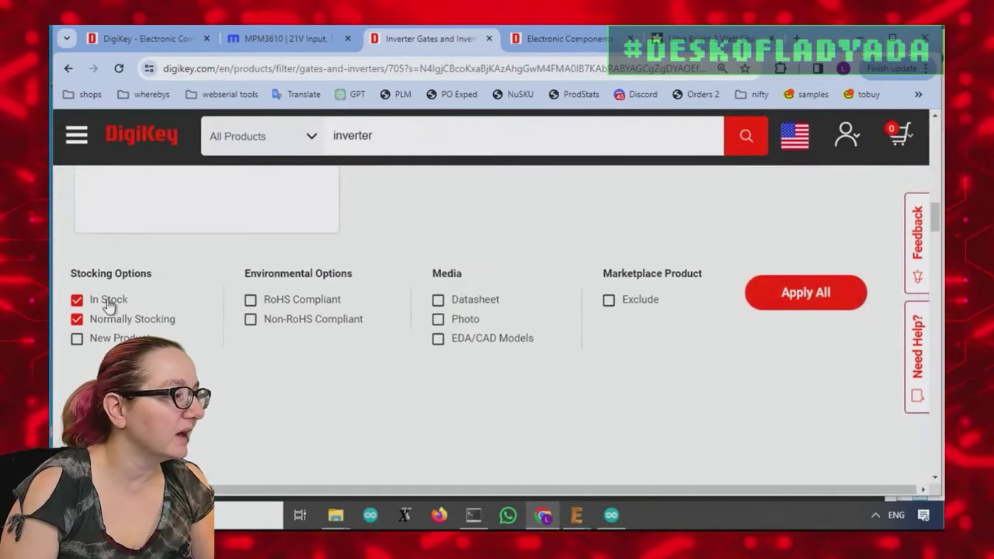
pyautogui.click(630, 302)
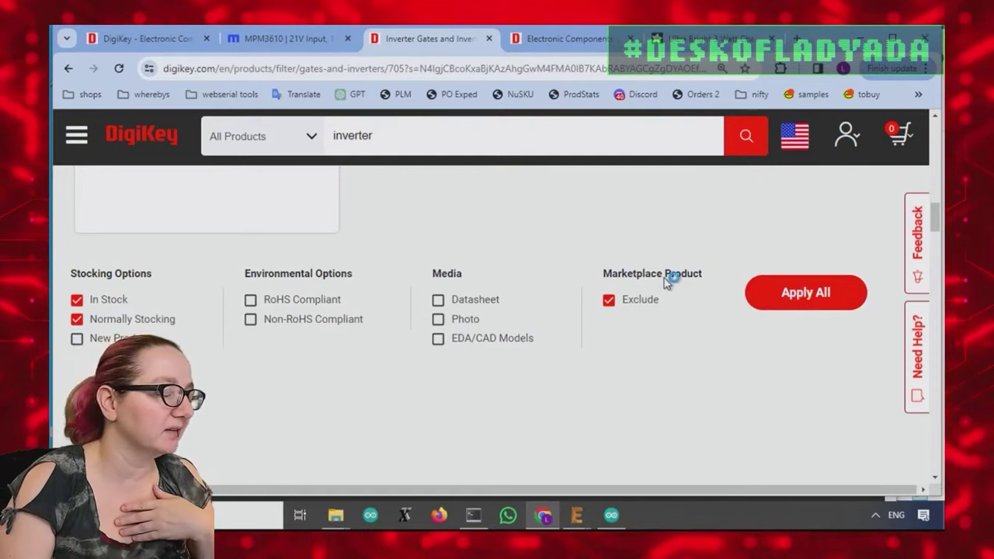
pyautogui.scroll(-10, 691, 277)
pyautogui.scroll(-10, 697, 275)
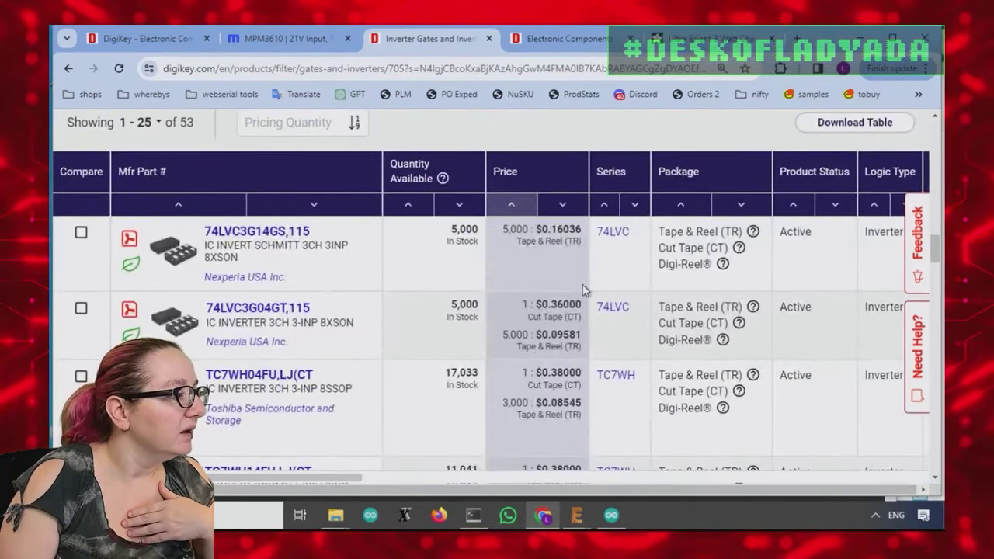
pyautogui.moveTo(186, 264)
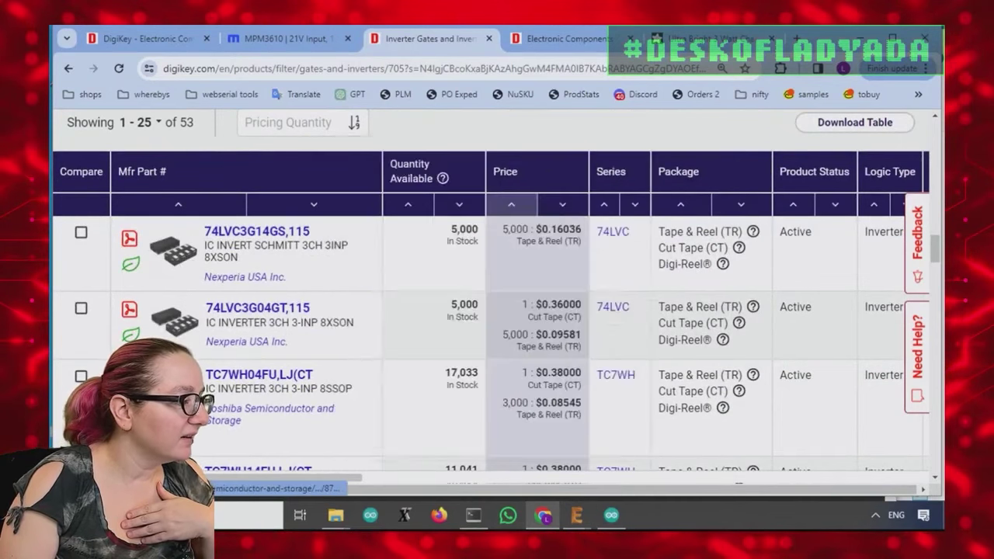
pyautogui.moveTo(174, 393)
pyautogui.scroll(-1, 175, 392)
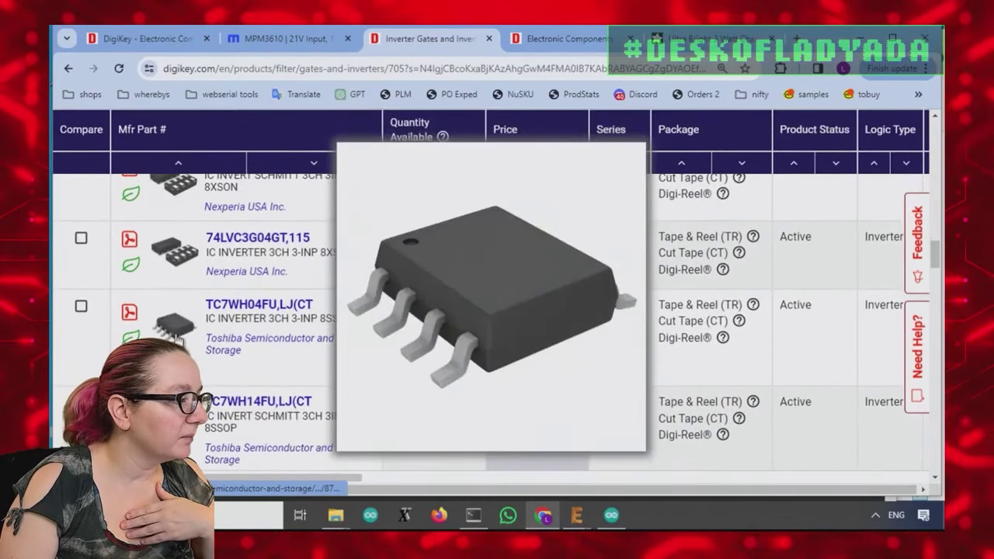
pyautogui.scroll(-5, 324, 338)
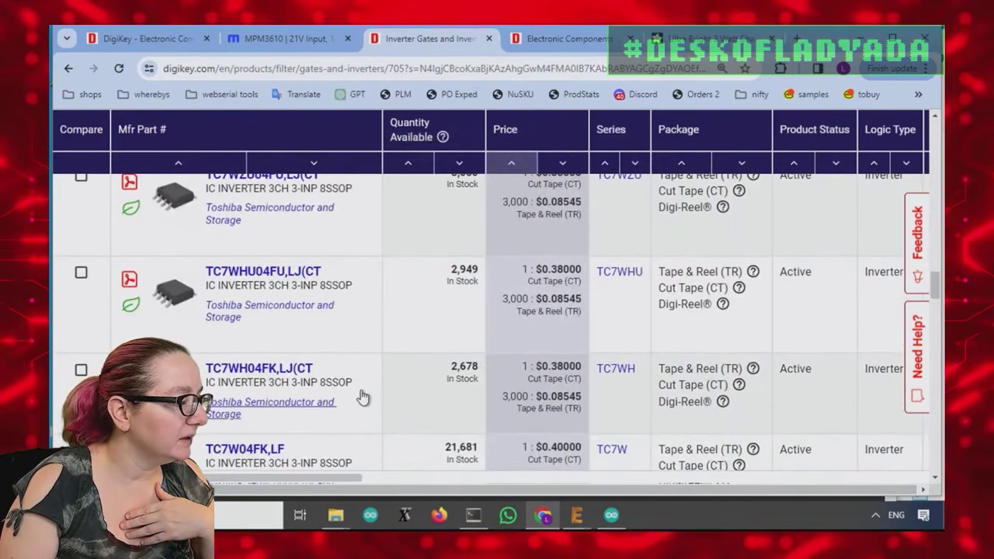
pyautogui.scroll(-4, 377, 390)
pyautogui.scroll(15, 392, 359)
pyautogui.scroll(8, 392, 359)
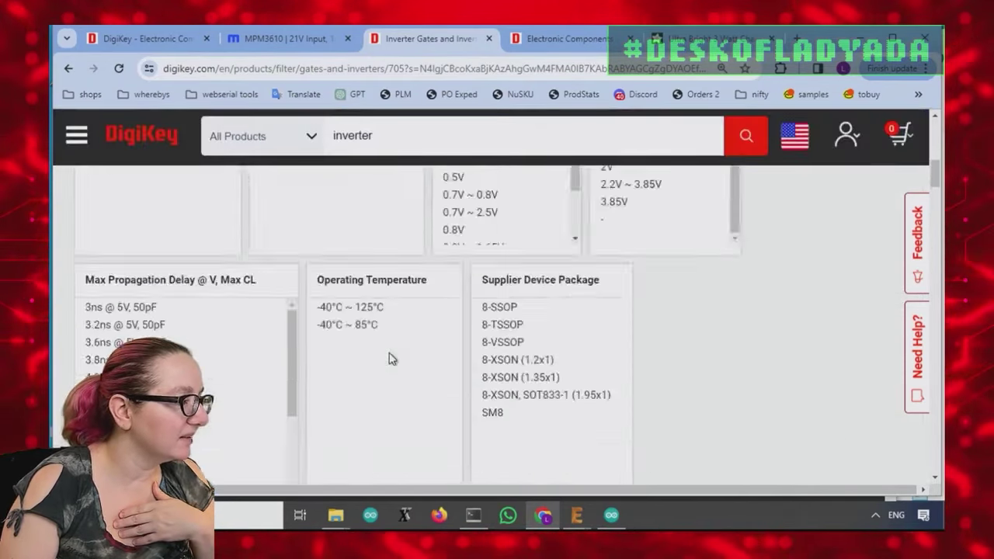
pyautogui.scroll(-1, 353, 349)
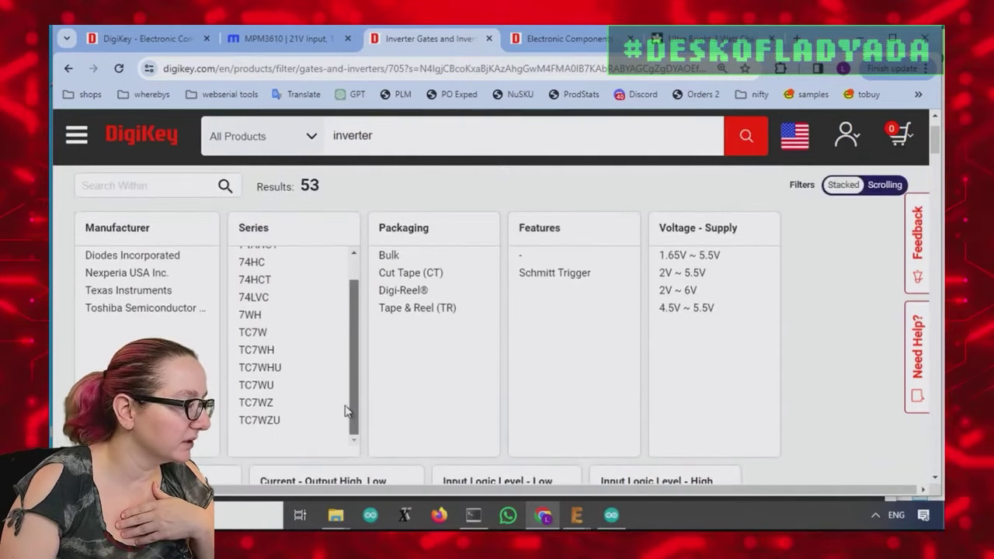
# Step: Apply a Series filter for 74LVC, 74AHCT and 74AHC, cutting results to 39 parts
pyautogui.click(277, 297)
pyautogui.scroll(1, 277, 297)
pyautogui.keyDown('shift'); pyautogui.click(293, 278); pyautogui.keyUp('shift')
pyautogui.keyDown('ctrl'); pyautogui.click(293, 256); pyautogui.keyUp('ctrl')
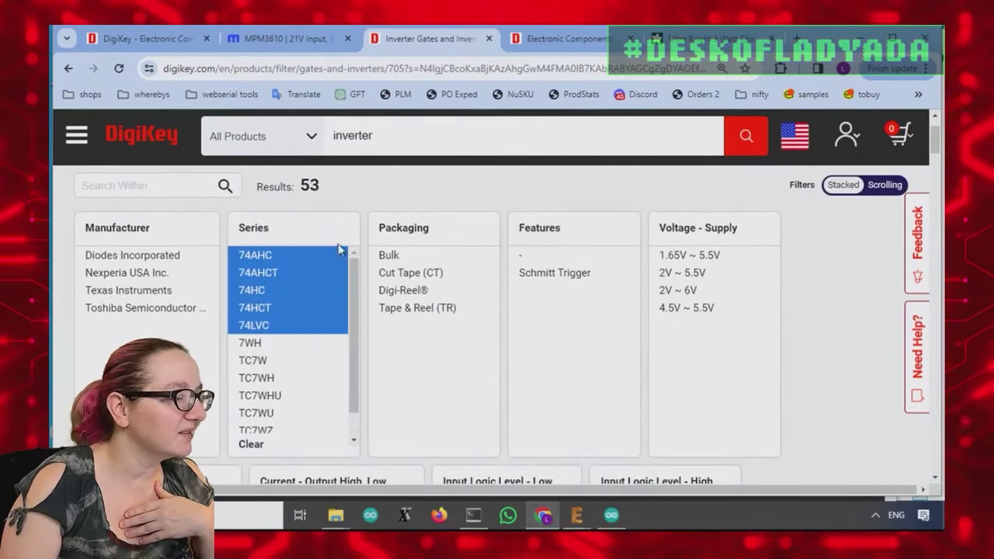
pyautogui.scroll(-10, 861, 342)
pyautogui.scroll(-3, 858, 344)
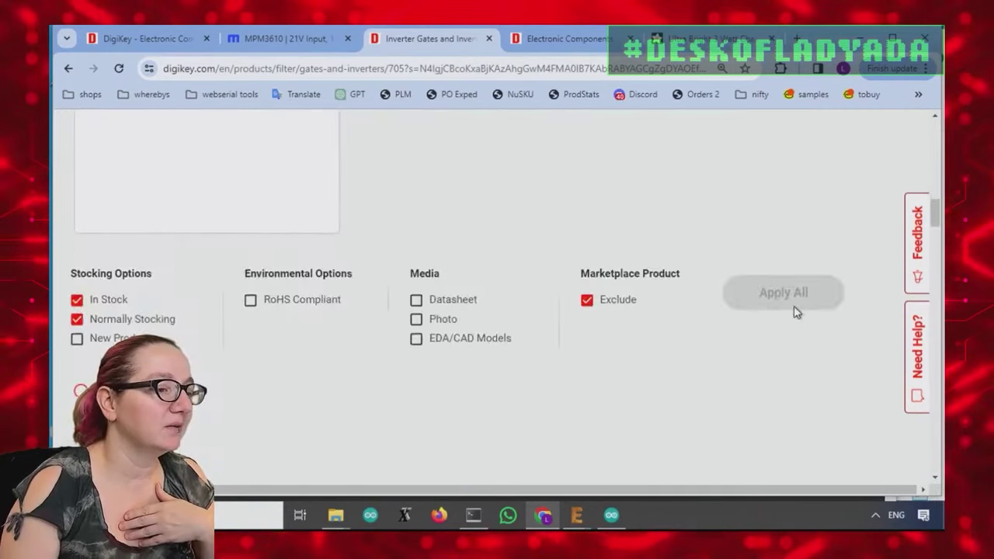
pyautogui.scroll(12, 780, 364)
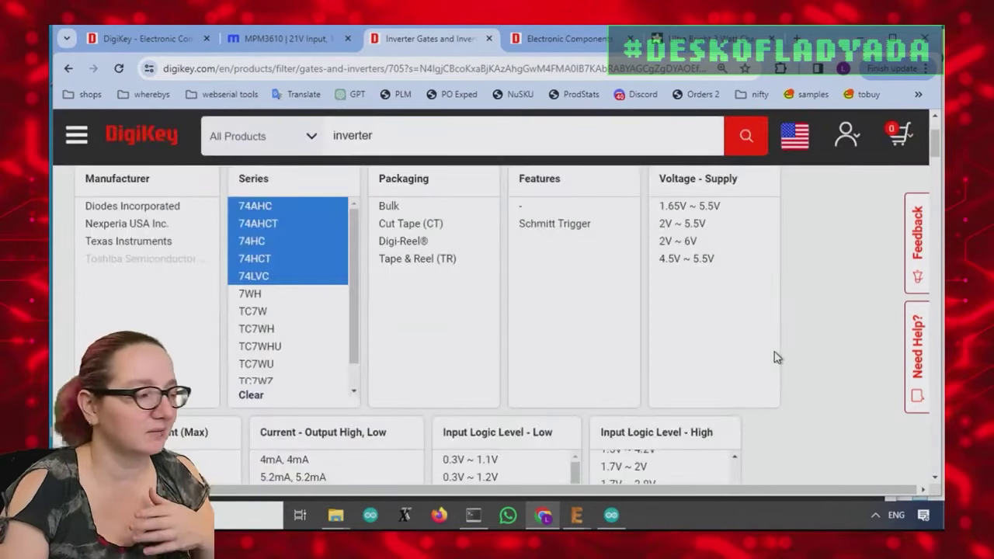
pyautogui.scroll(-10, 780, 342)
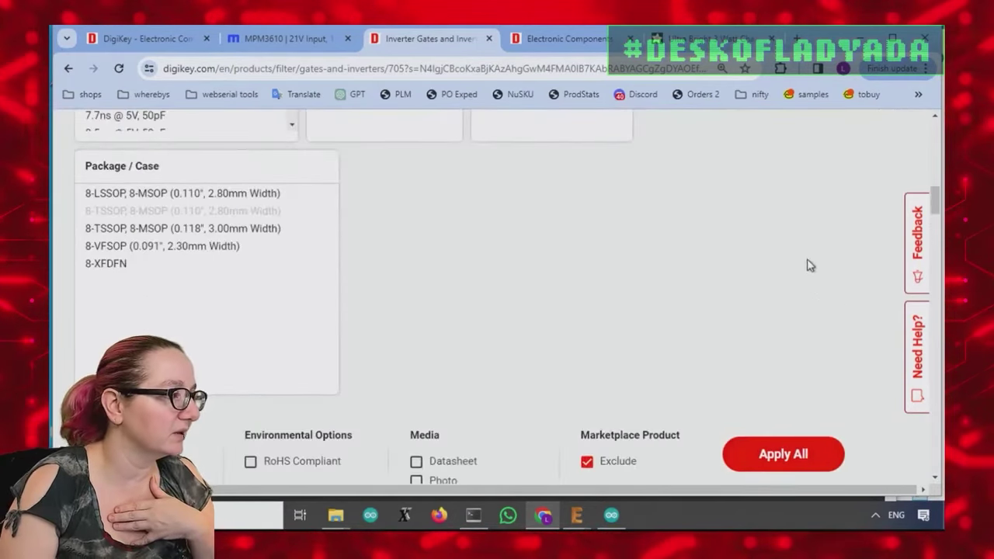
pyautogui.scroll(-3, 807, 265)
pyautogui.click(805, 260)
# Step: Scroll through the 39 filtered inverter results, led by 74LVC3G14GS,115
pyautogui.scroll(-10, 805, 264)
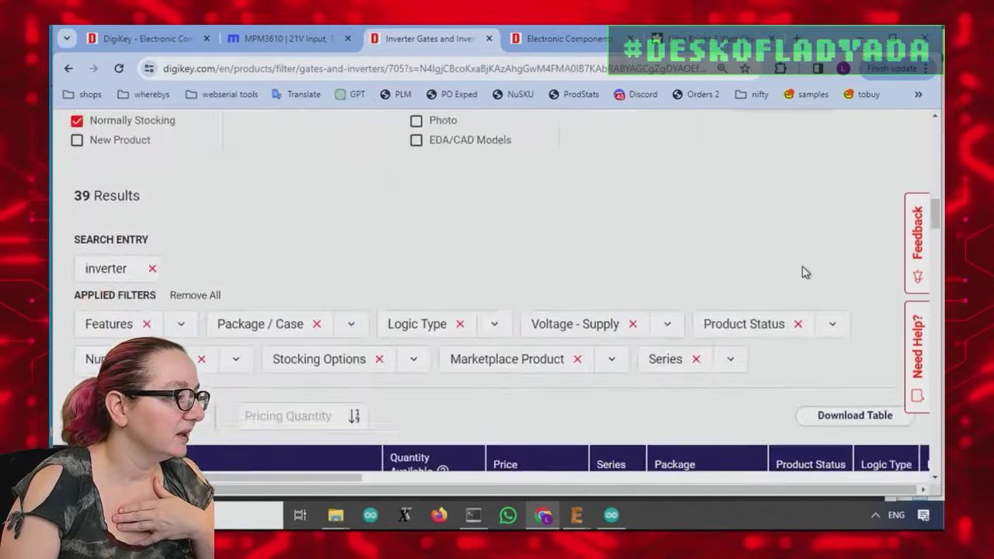
pyautogui.scroll(-5, 805, 272)
pyautogui.scroll(2, 805, 272)
pyautogui.scroll(-2, 805, 272)
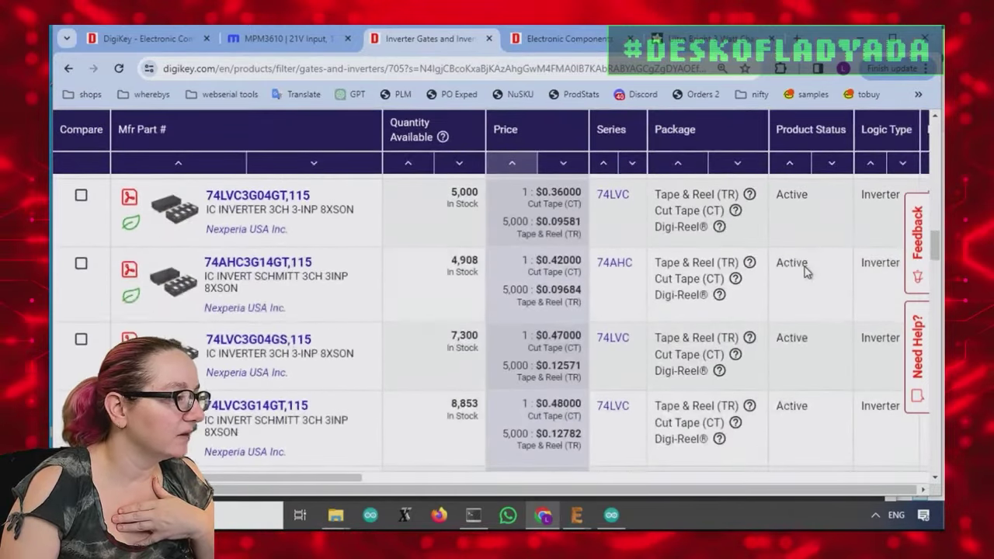
pyautogui.scroll(-4, 453, 318)
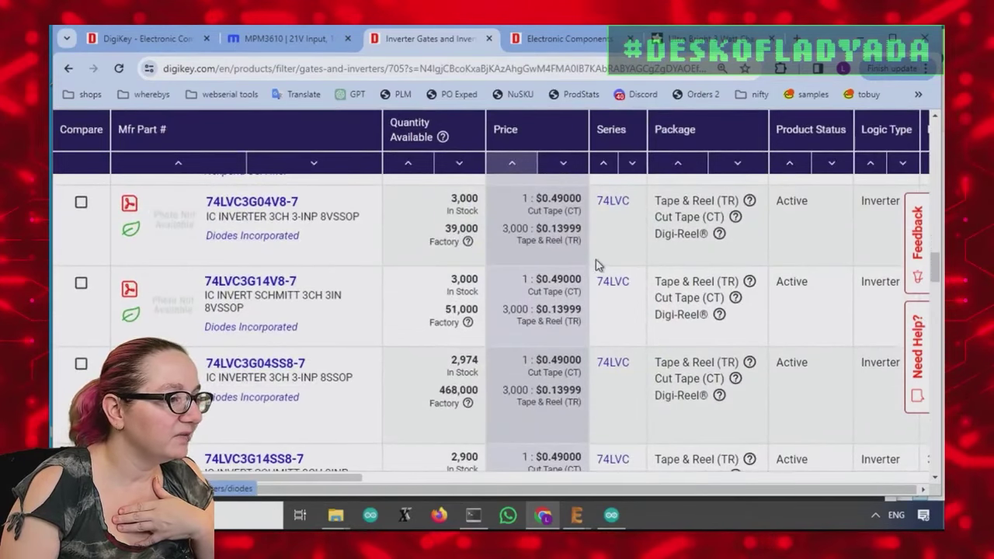
pyautogui.scroll(-4, 605, 264)
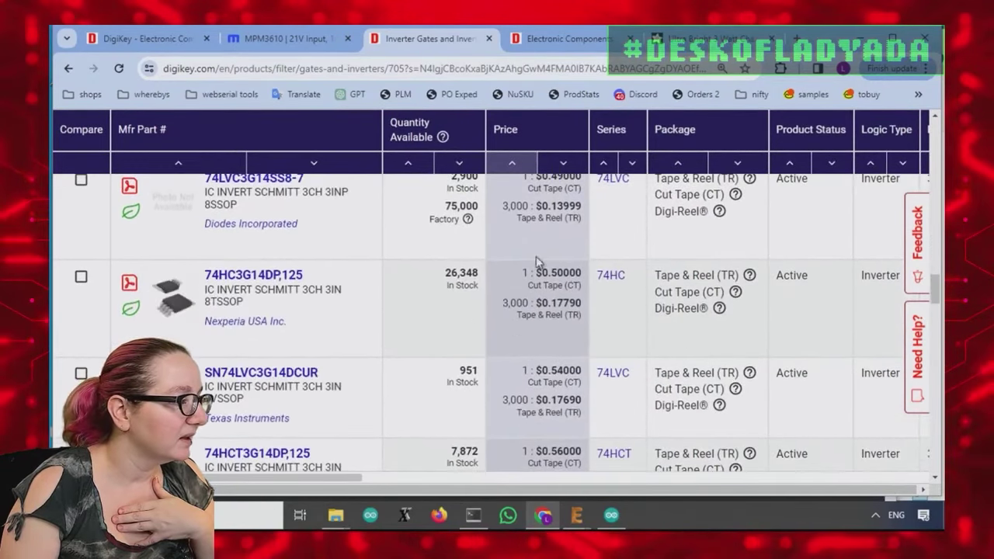
pyautogui.moveTo(163, 295)
pyautogui.scroll(-1, 530, 309)
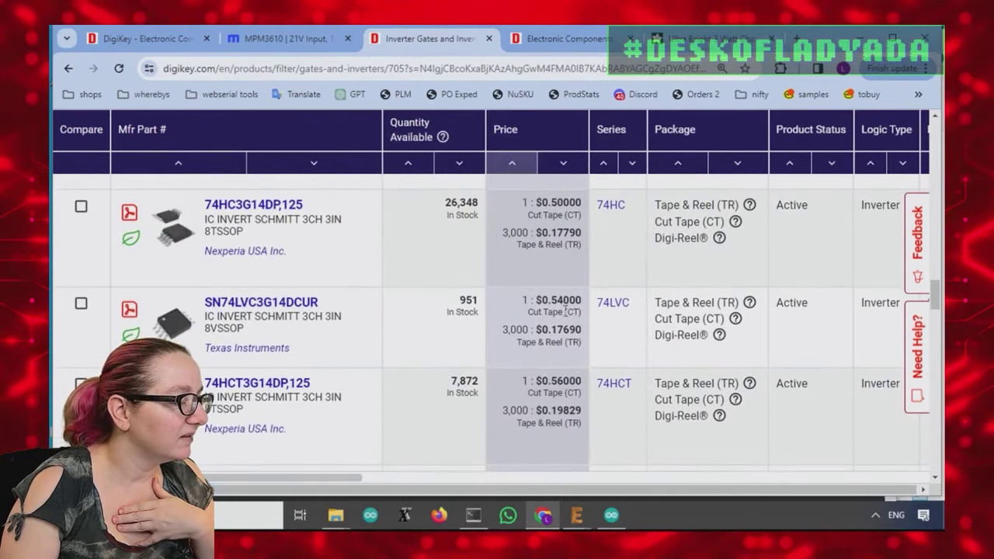
pyautogui.scroll(-2, 505, 307)
pyautogui.scroll(3, 486, 288)
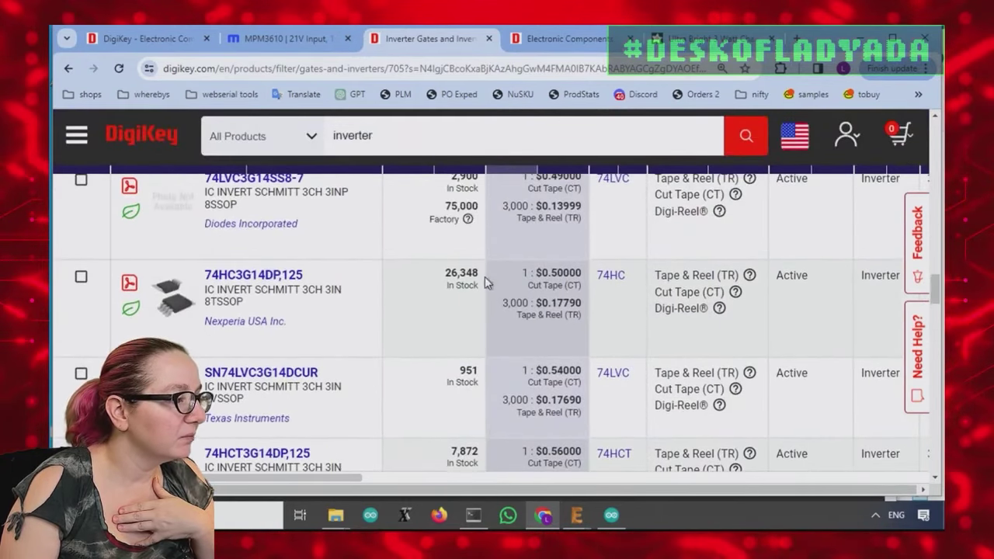
pyautogui.scroll(10, 465, 233)
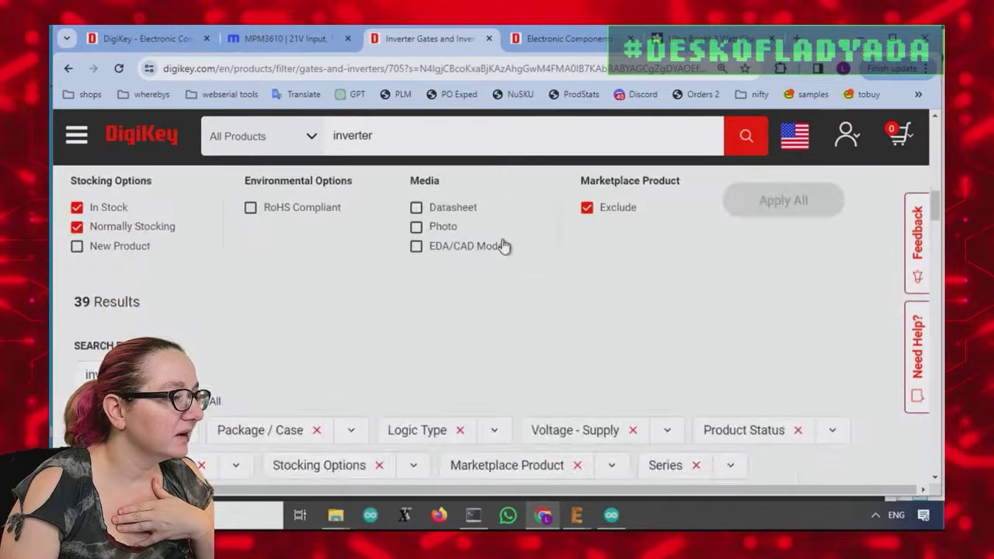
pyautogui.scroll(-1, 480, 342)
# Step: Sort the 39 results by quantity available, highest first
pyautogui.click(459, 430)
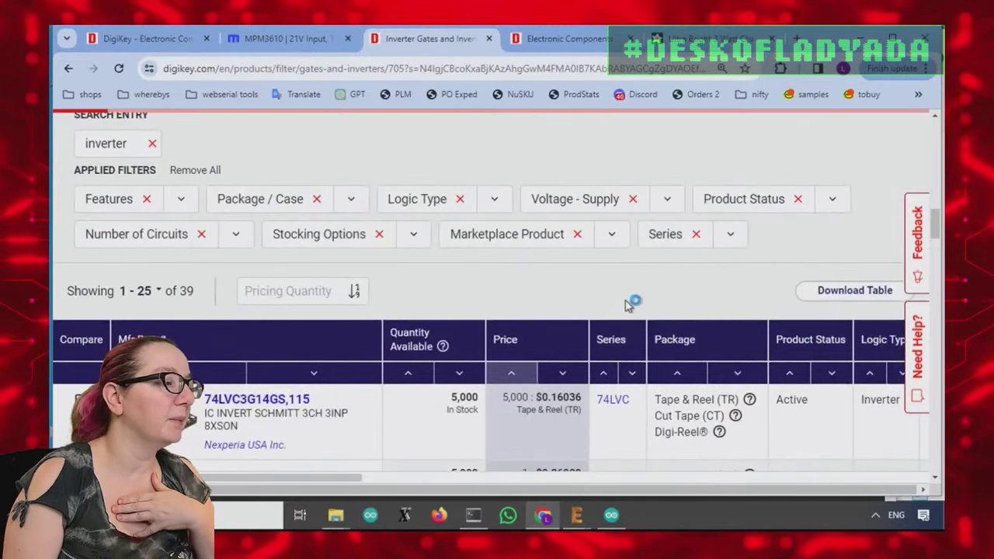
pyautogui.scroll(-3, 631, 299)
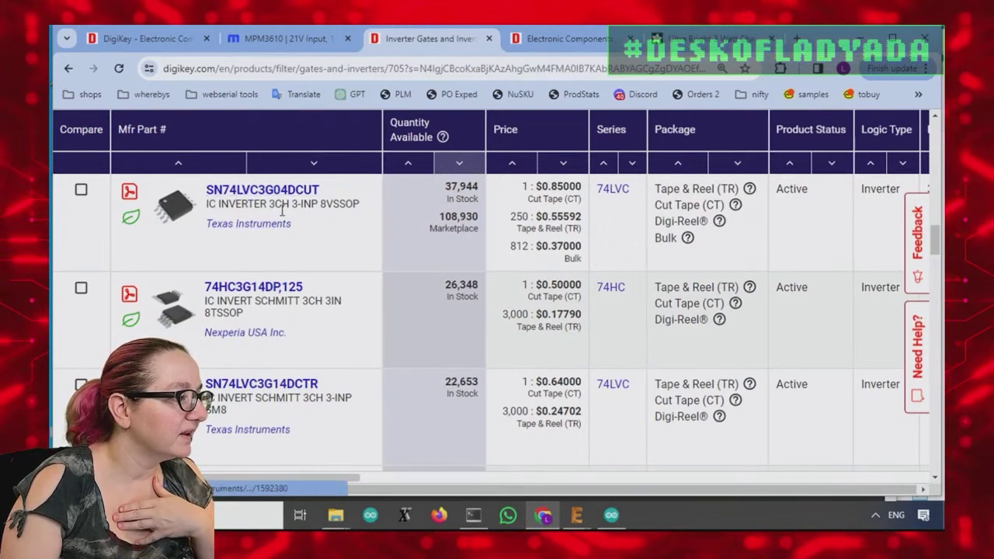
pyautogui.moveTo(339, 480); pyautogui.dragTo(180, 133)
# Step: Remove the blank '-' value from the Features filter, keeping only Schmitt Trigger
pyautogui.scroll(-1, 637, 394)
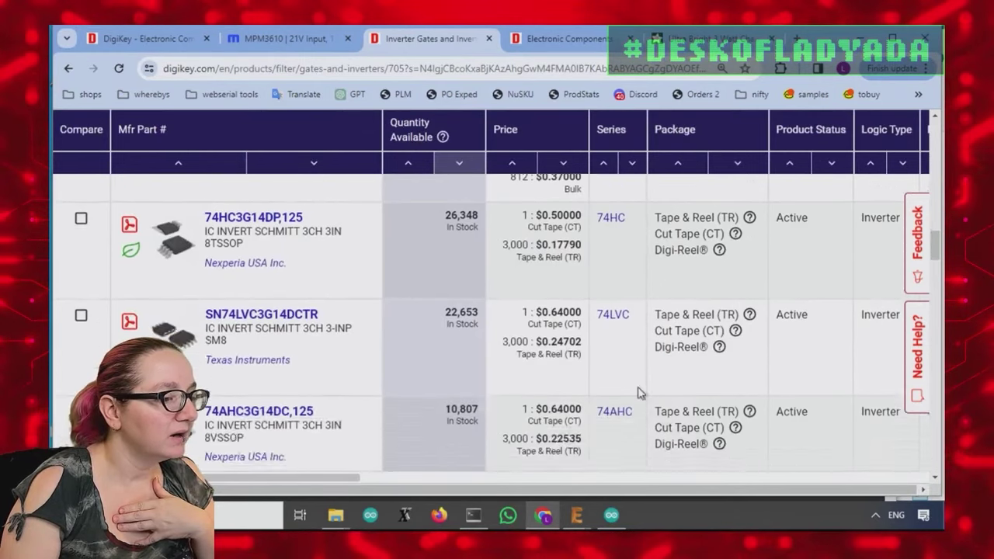
pyautogui.scroll(8, 683, 357)
pyautogui.scroll(-3, 702, 338)
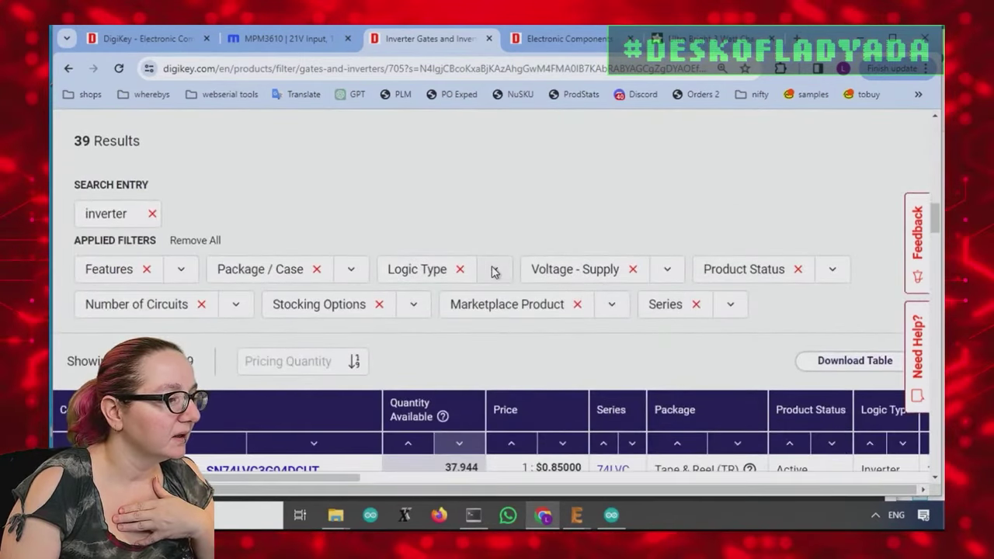
pyautogui.click(183, 272)
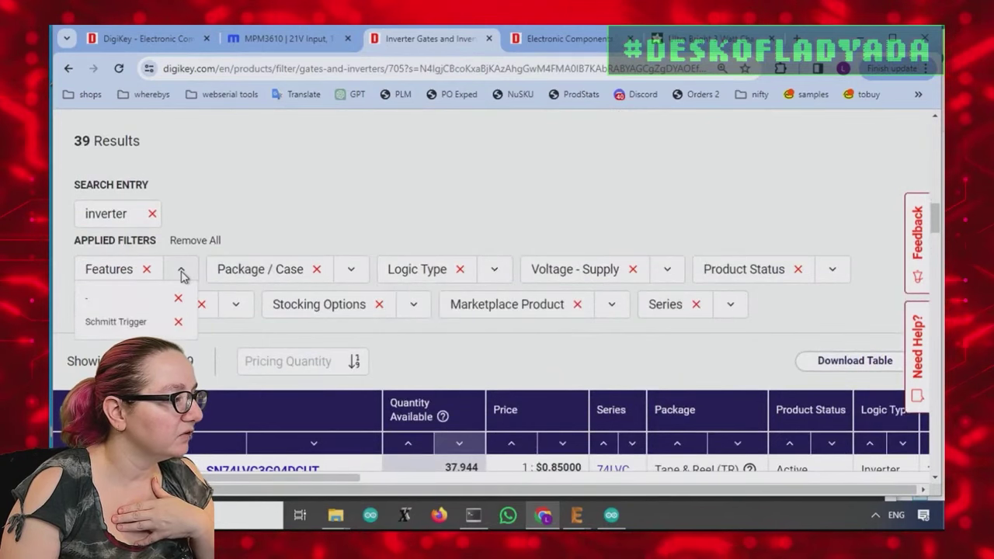
pyautogui.click(179, 300)
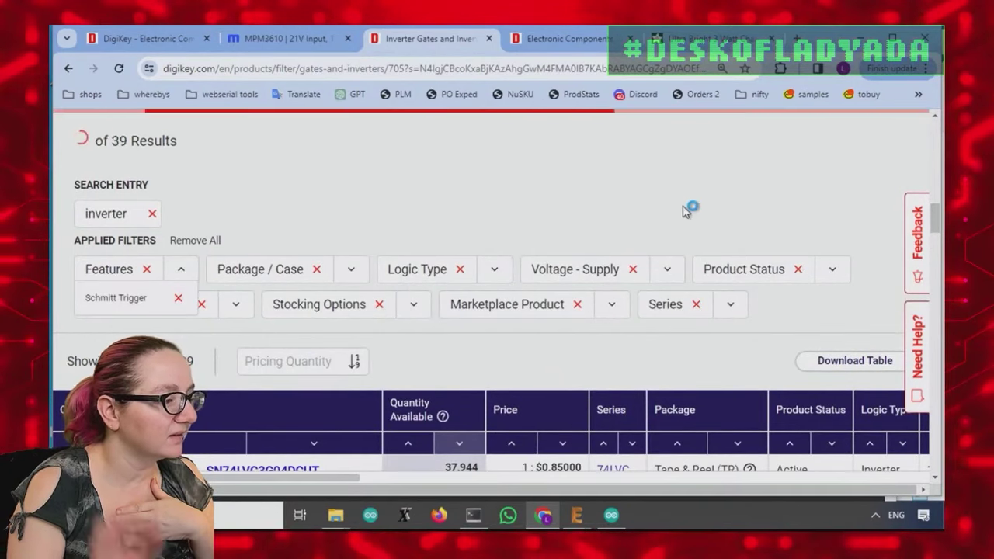
pyautogui.scroll(-3, 690, 225)
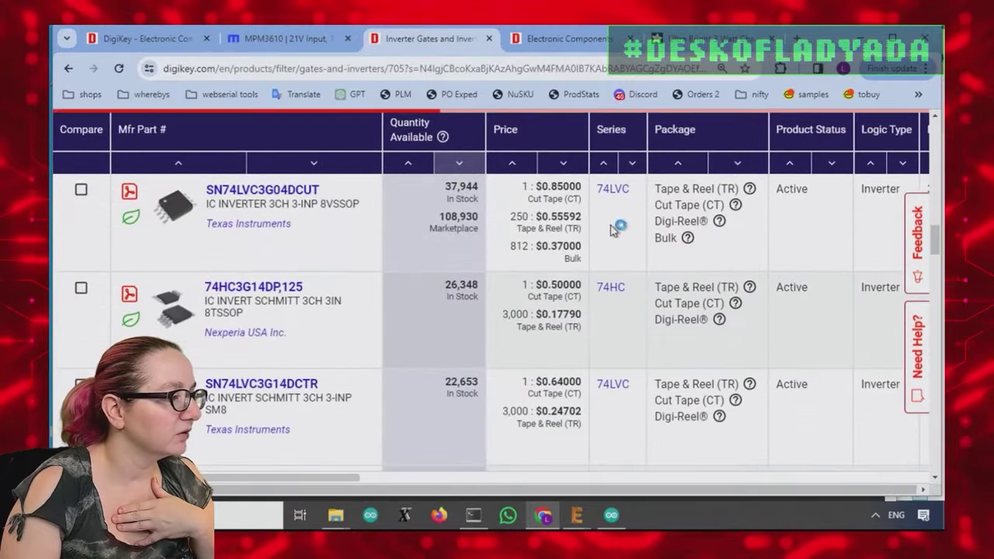
pyautogui.scroll(-12, 476, 256)
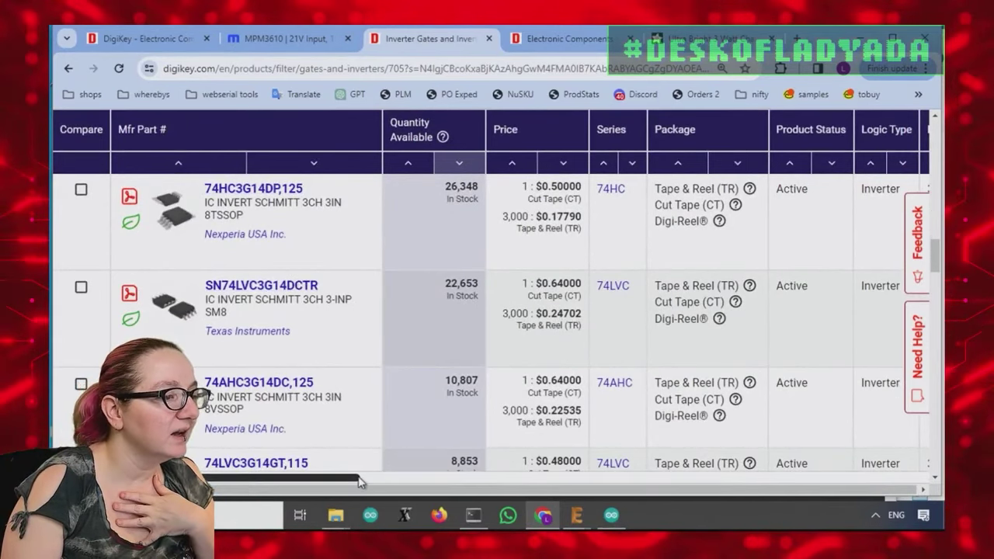
pyautogui.moveTo(358, 482); pyautogui.dragTo(587, 482)
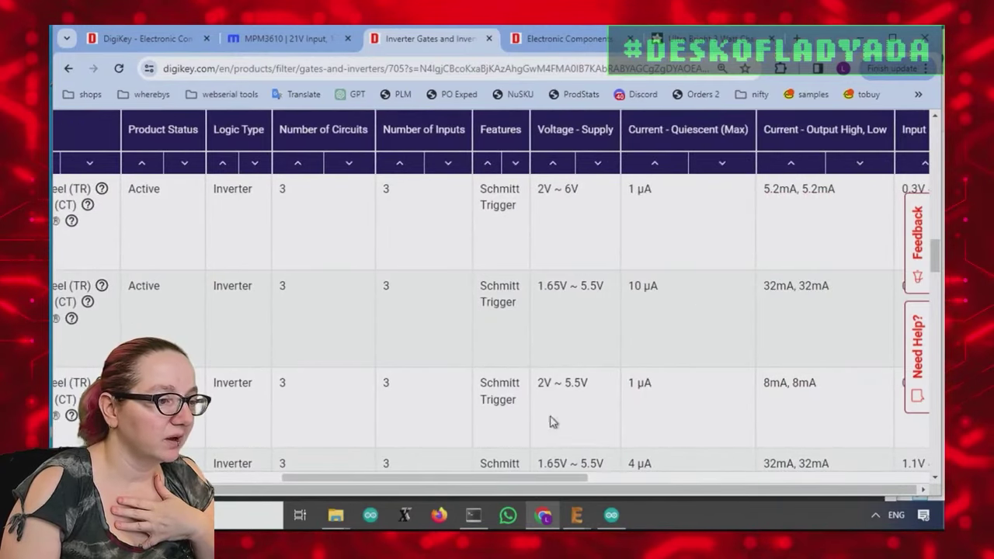
pyautogui.moveTo(501, 477); pyautogui.dragTo(544, 463)
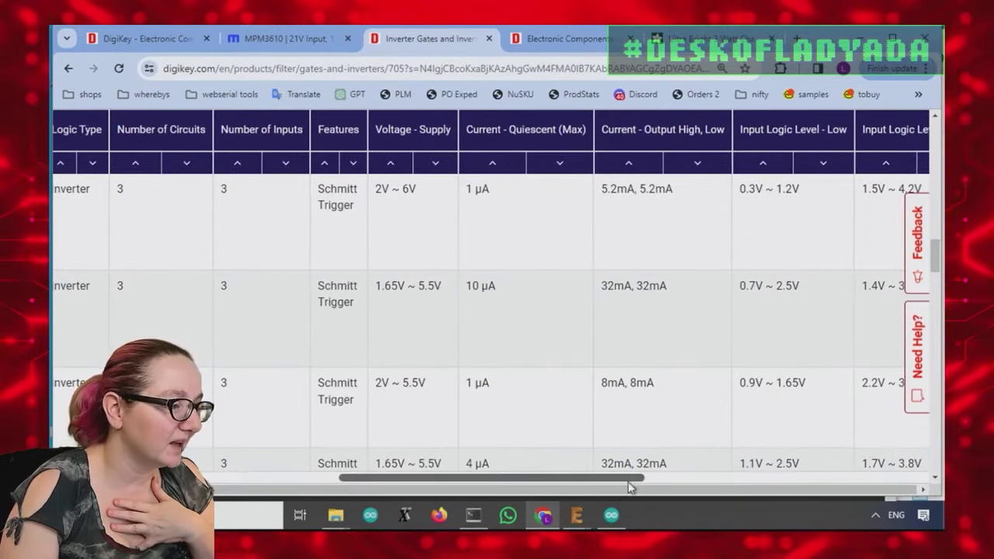
pyautogui.moveTo(629, 481); pyautogui.dragTo(625, 484)
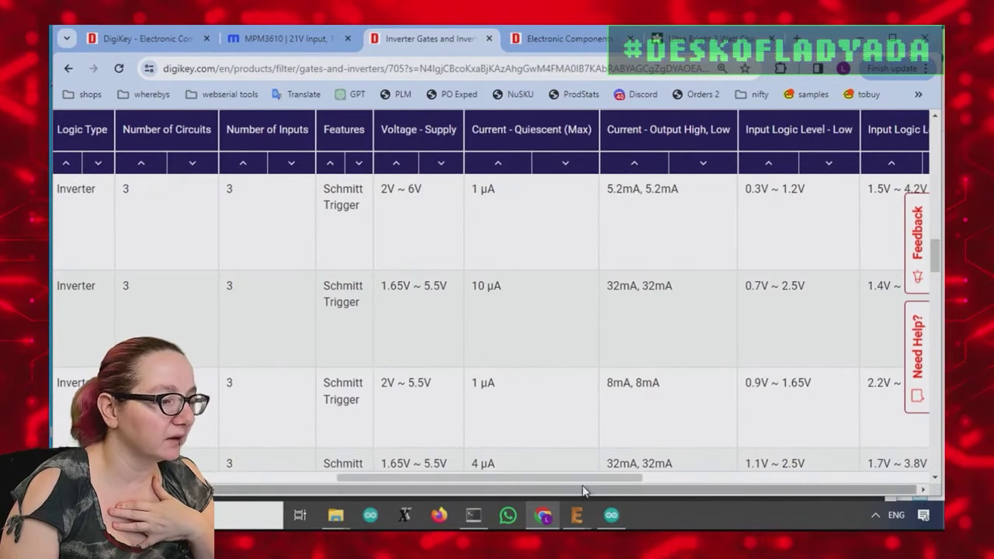
pyautogui.moveTo(581, 489); pyautogui.dragTo(458, 487)
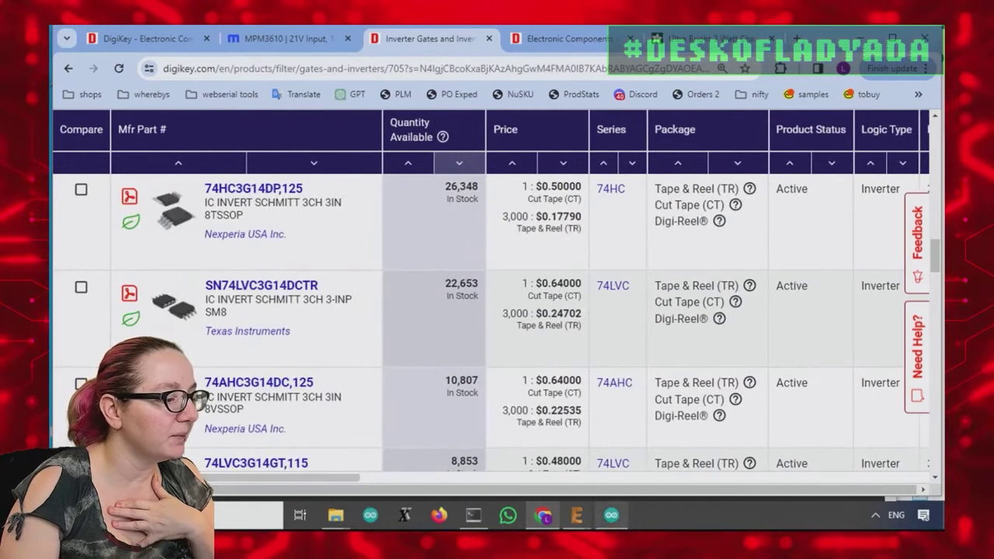
pyautogui.moveTo(576, 514)
pyautogui.click(576, 454)
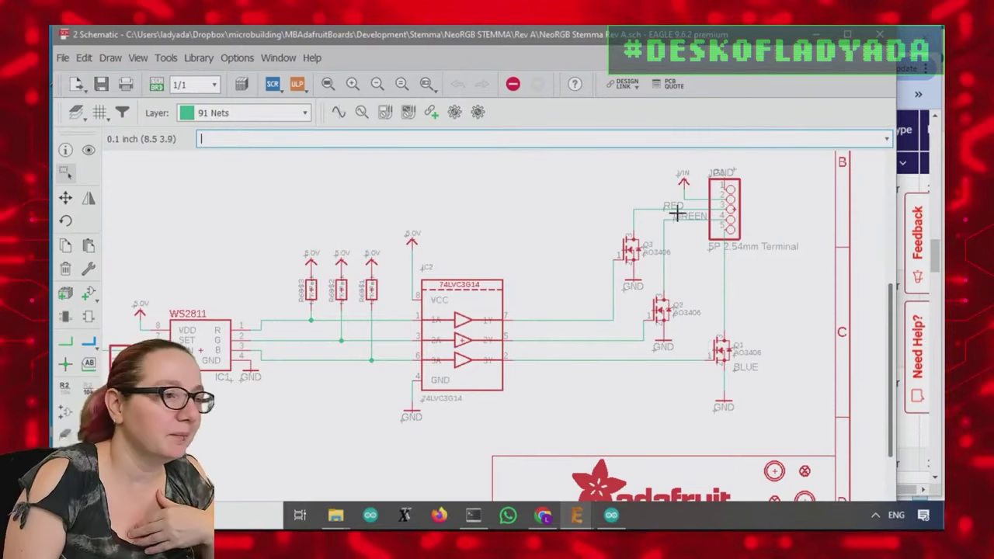
pyautogui.hotkey('alt', 'Tab')
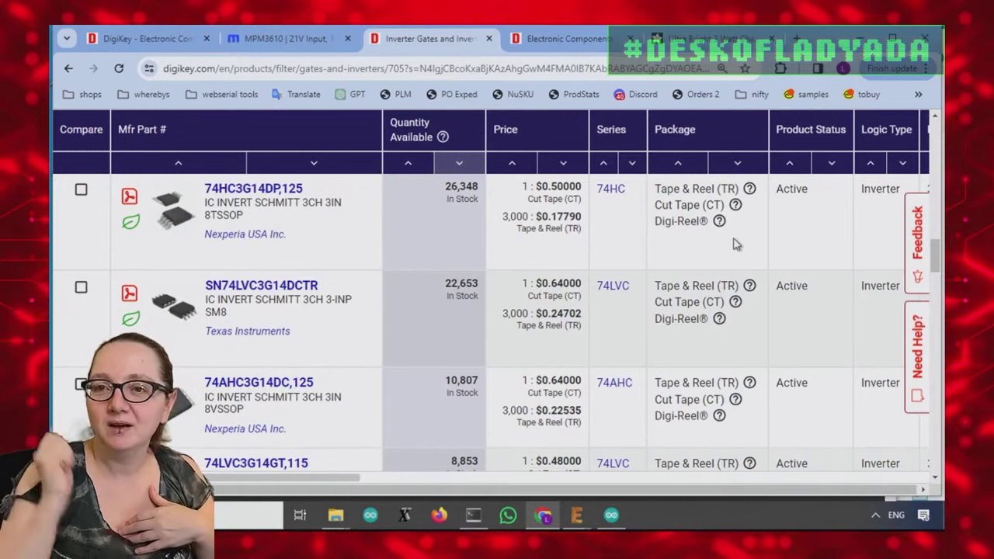
# Step: Open the Texas Instruments SN74LVC3G14DCTR product page and zoom out to see its full layout
pyautogui.click(288, 292)
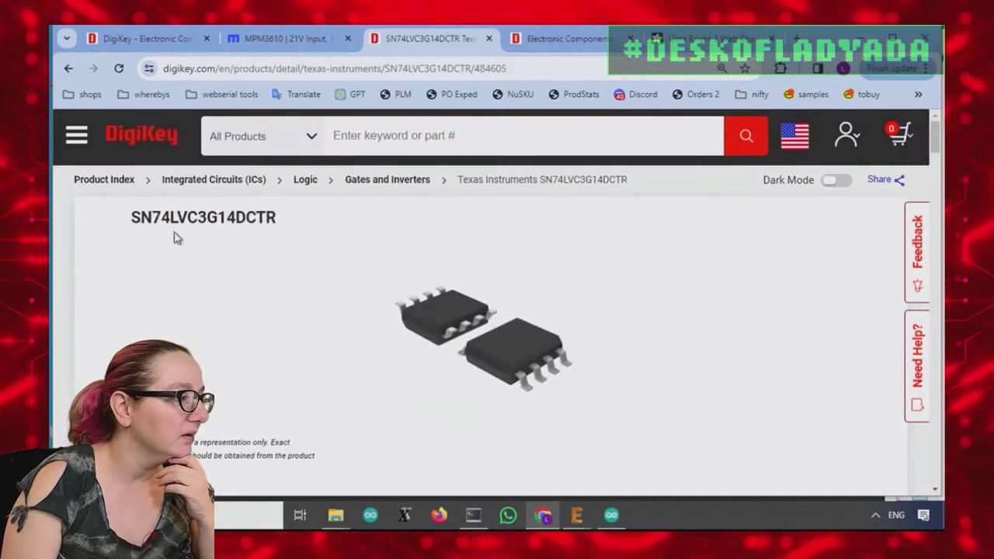
pyautogui.hotkey('ctrl', '-')
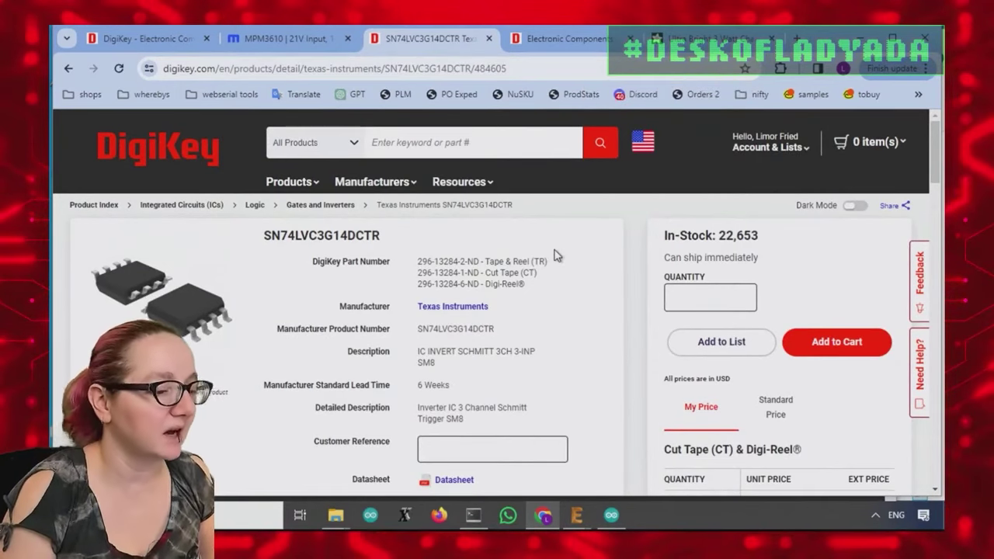
pyautogui.scroll(-3, 556, 255)
pyautogui.scroll(2, 628, 277)
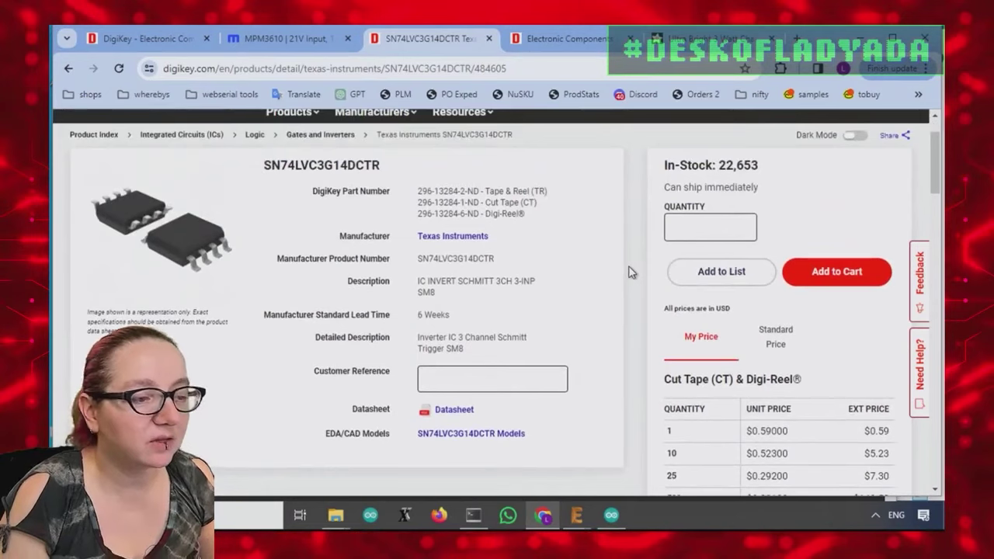
pyautogui.scroll(1, 630, 272)
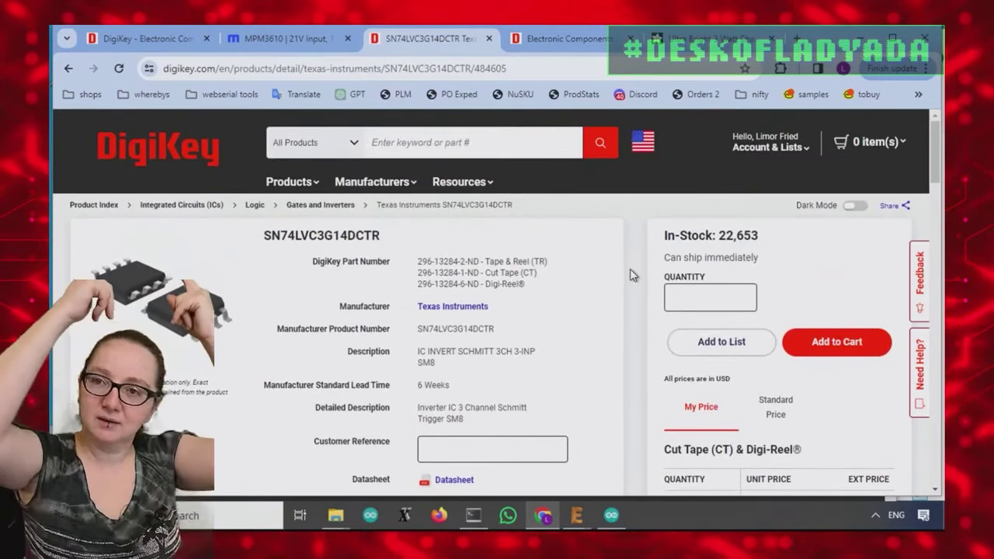